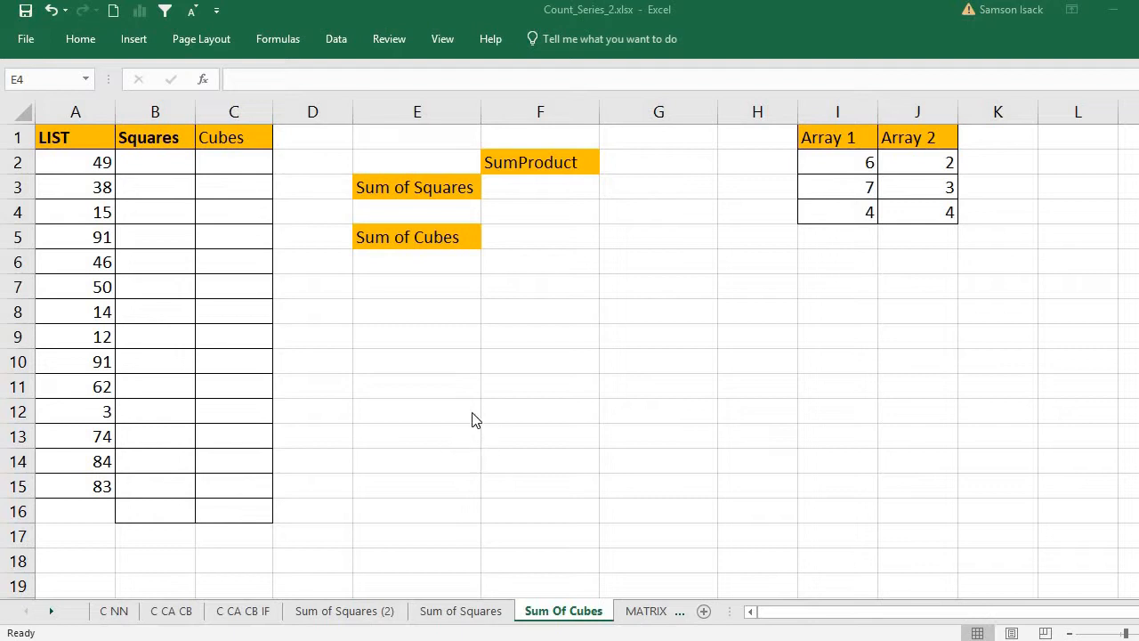
- Enter a SUMPRODUCT formula in I6 that multiplies and sums the arrays I2:I4 and J2:J4
left_click(844, 162)
left_click_drag(842, 162, 841, 213)
left_click_drag(917, 162, 916, 205)
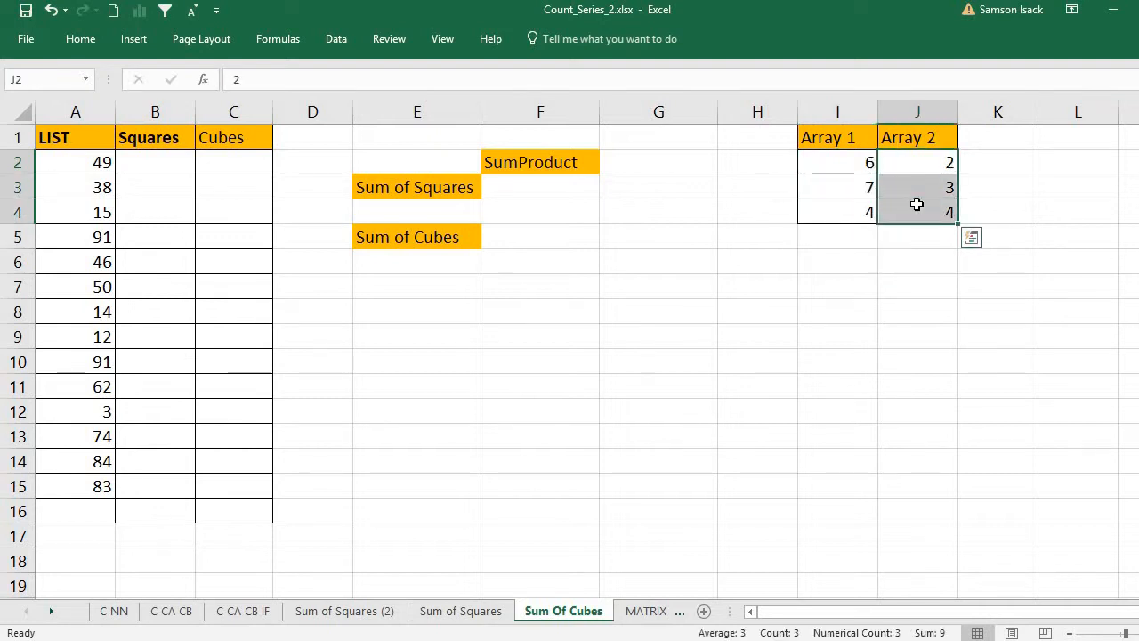
left_click(854, 252)
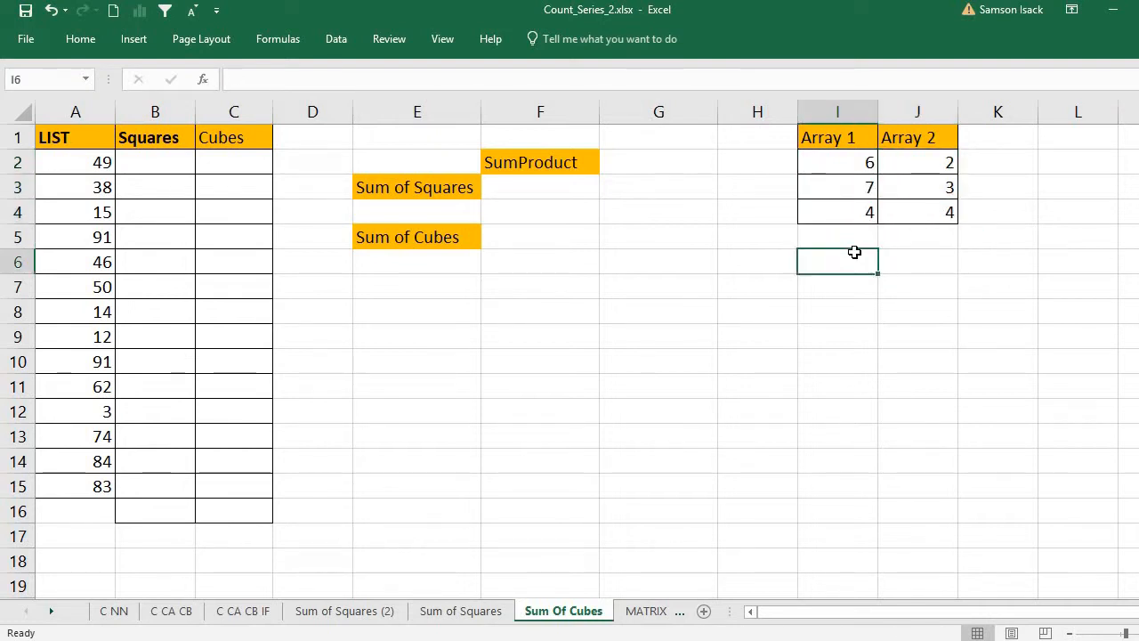
type("=")
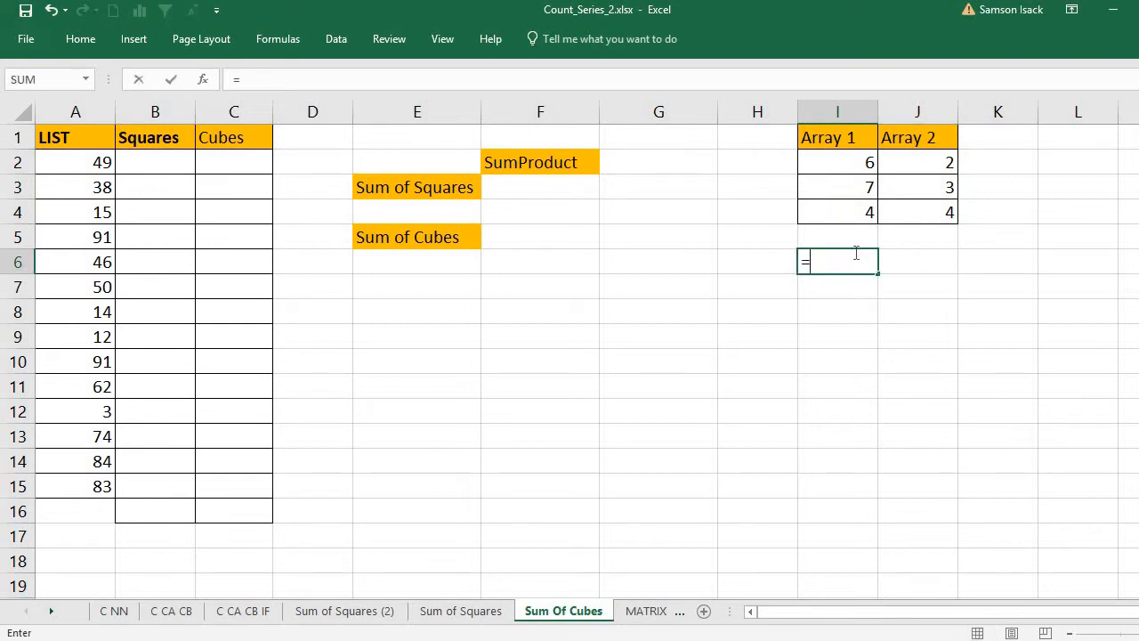
type("Sum")
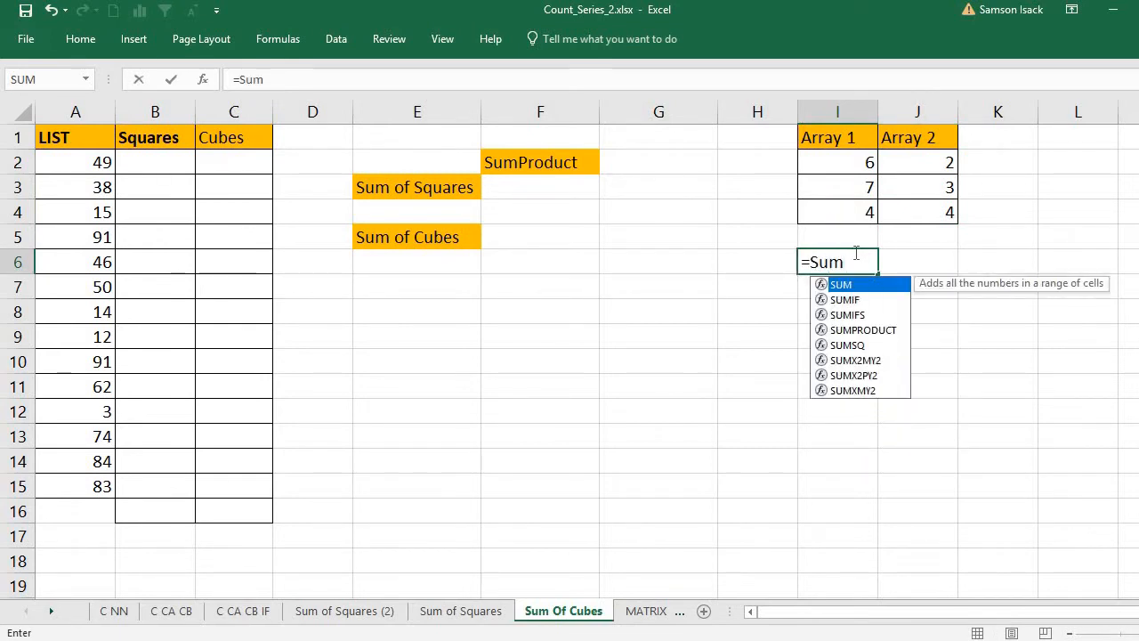
type("Product")
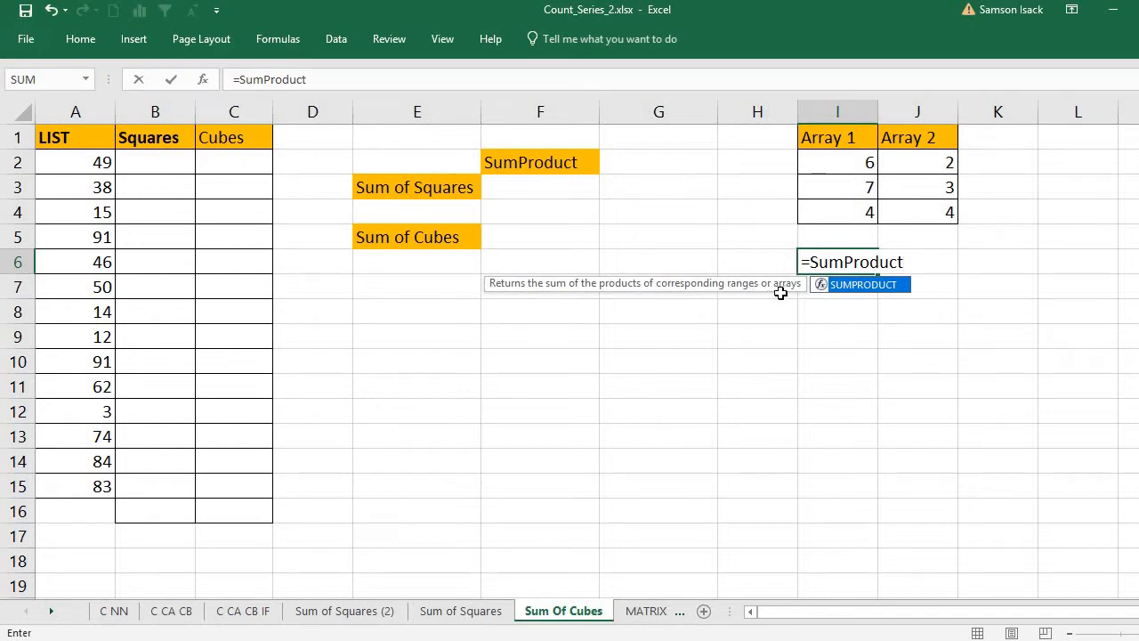
type("(")
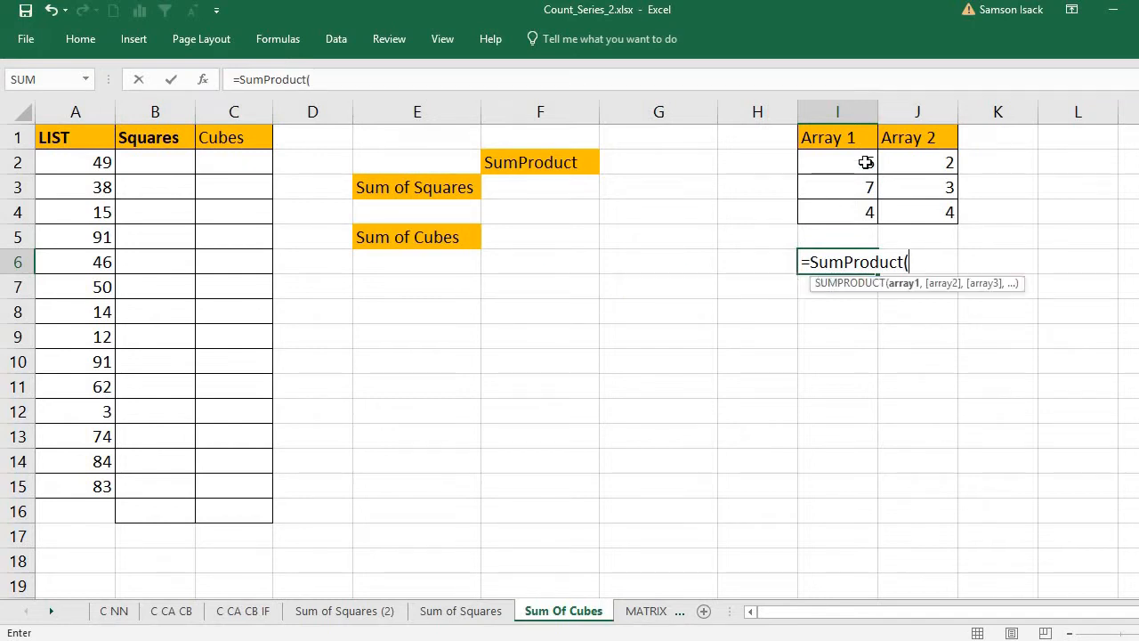
left_click_drag(865, 162, 870, 211)
type(",")
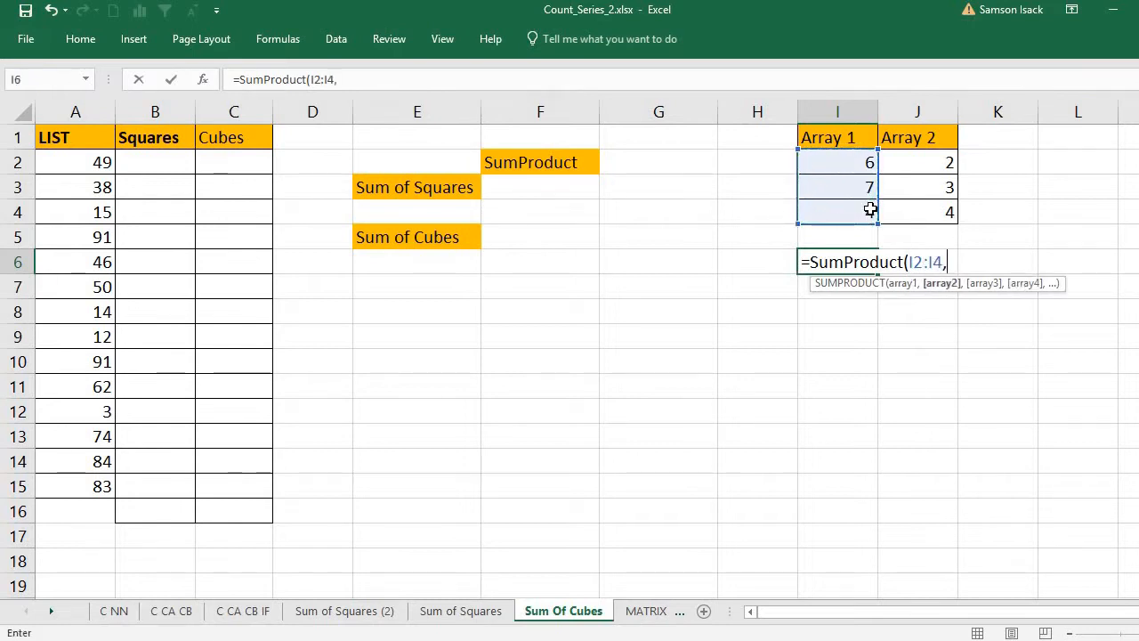
left_click_drag(937, 162, 940, 211)
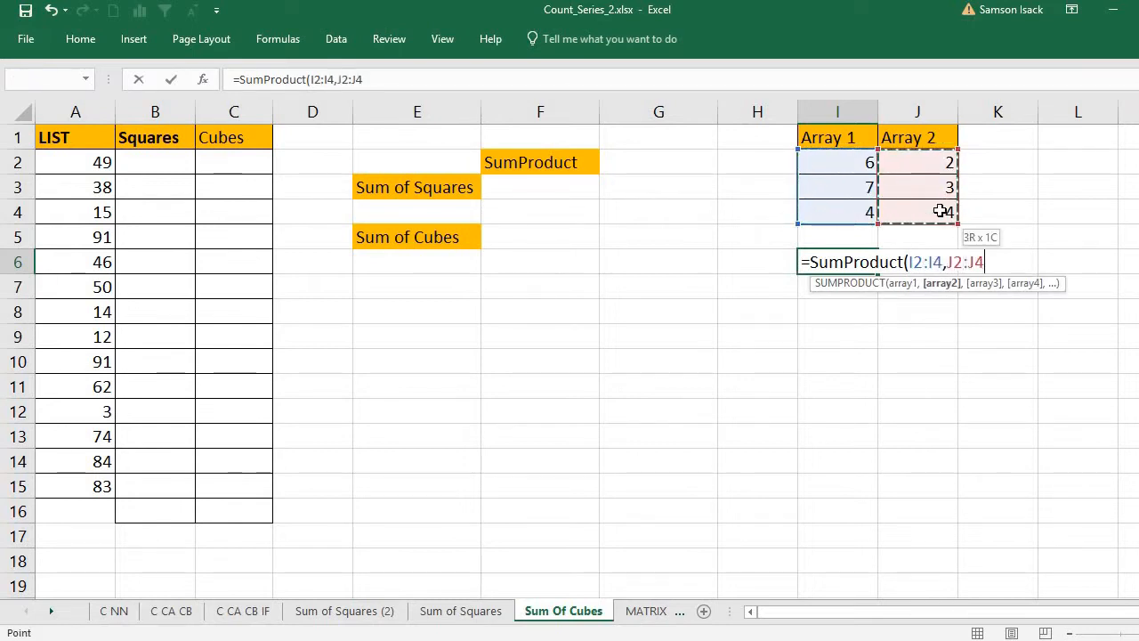
type(")")
key("Return")
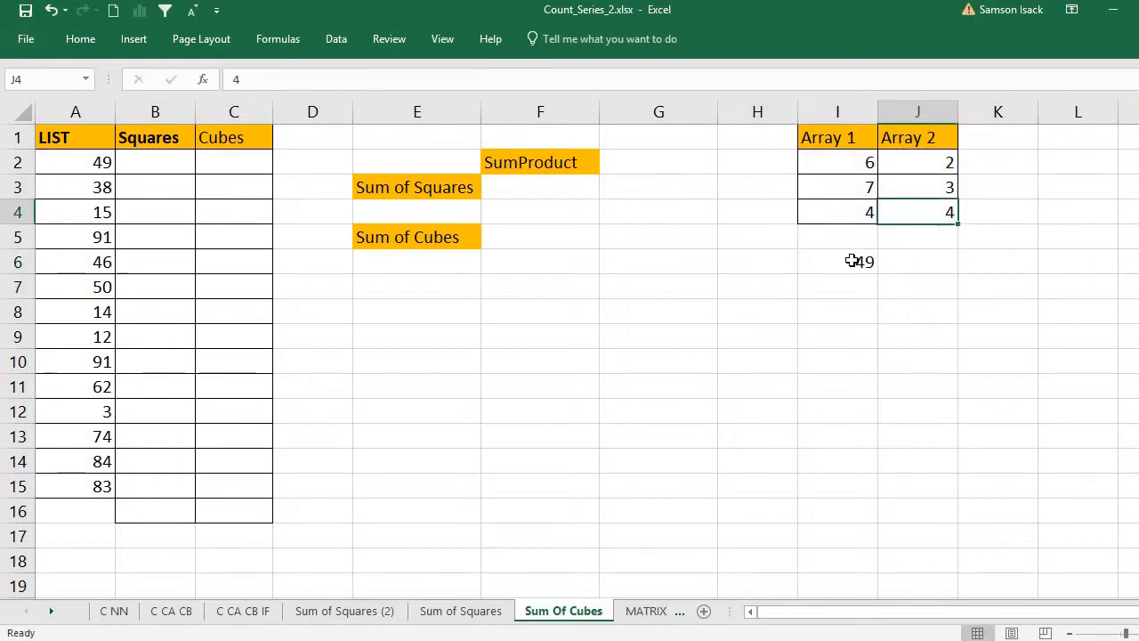
- Examine the SUMPRODUCT result in I6 against the paired Array 1 and Array 2 values in rows 2 to 4
left_click(859, 260)
left_click(854, 164)
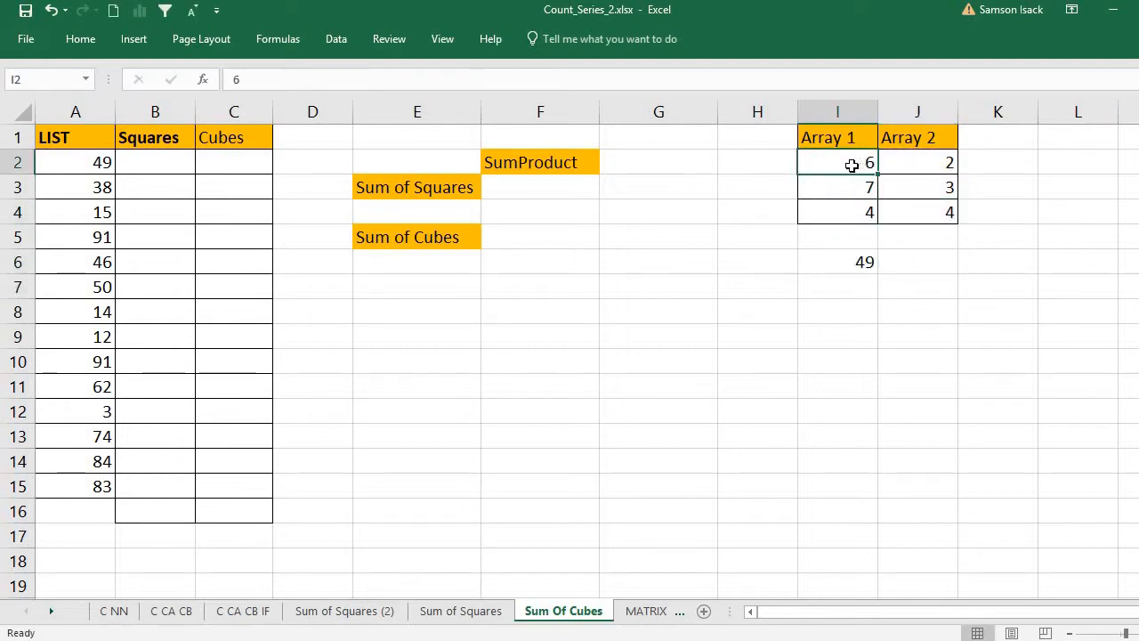
left_click(948, 161, "shift")
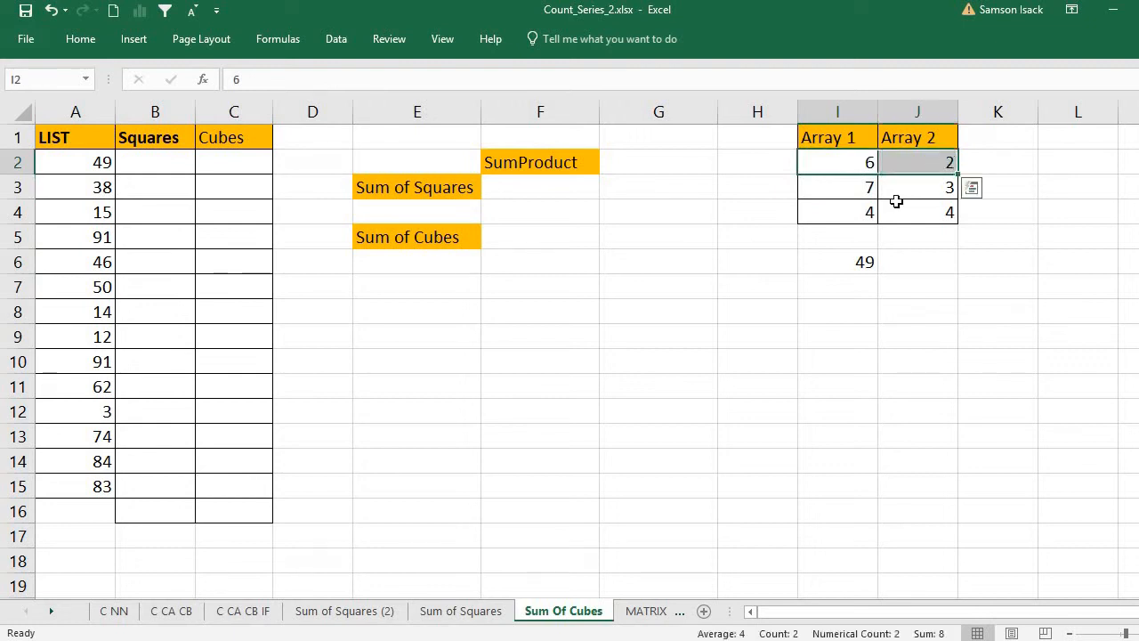
left_click(852, 186)
left_click(900, 187, "shift")
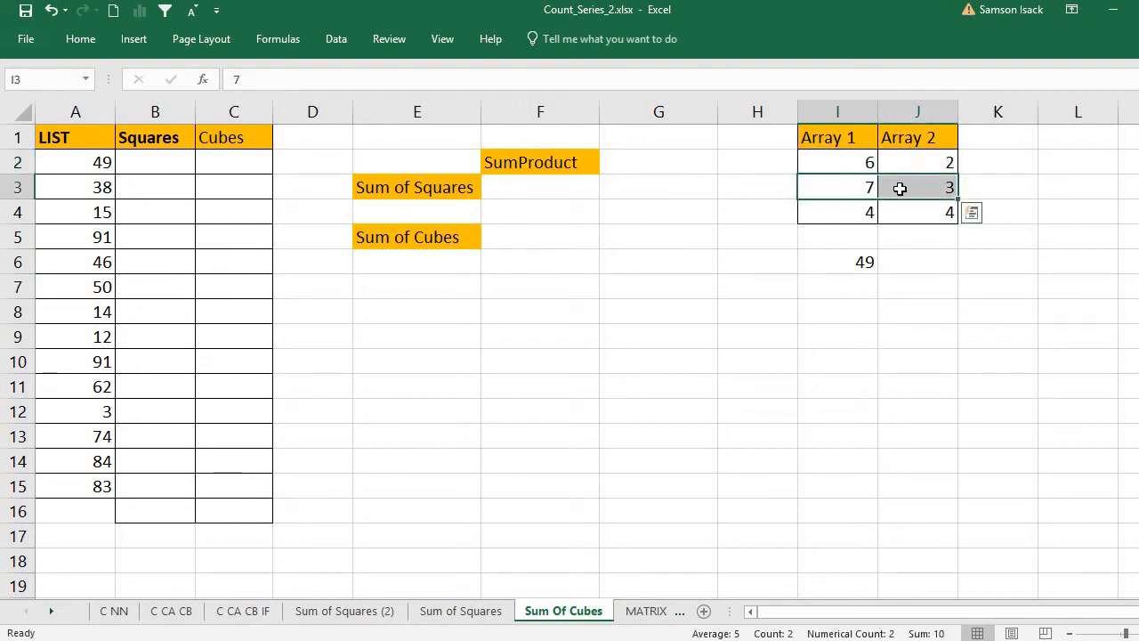
left_click(840, 216)
left_click(916, 211, "shift")
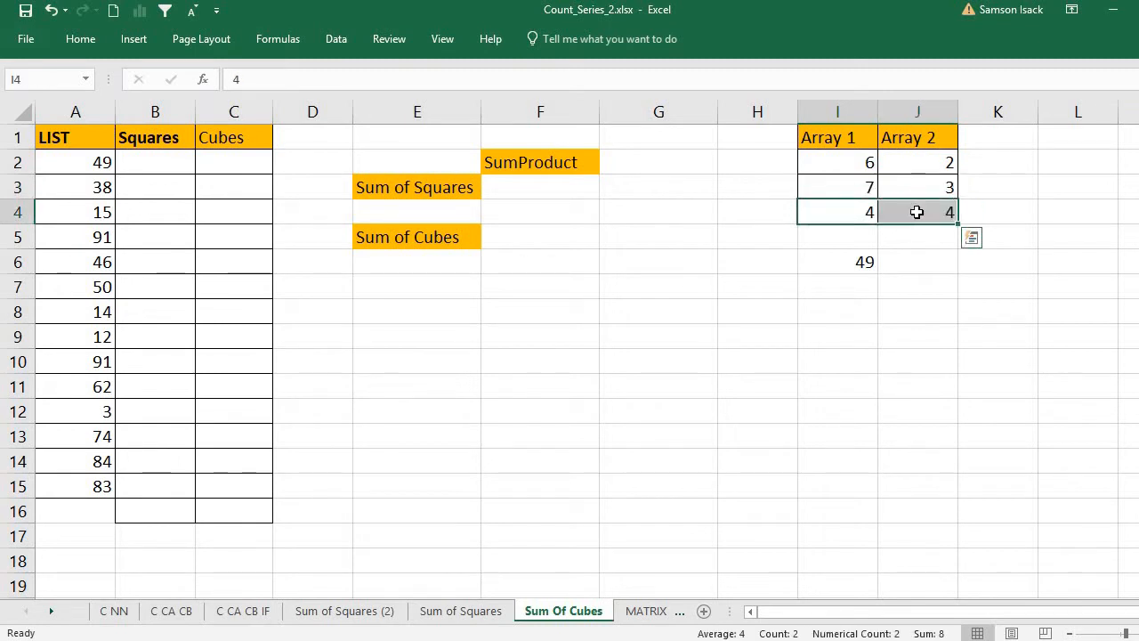
left_click(848, 161)
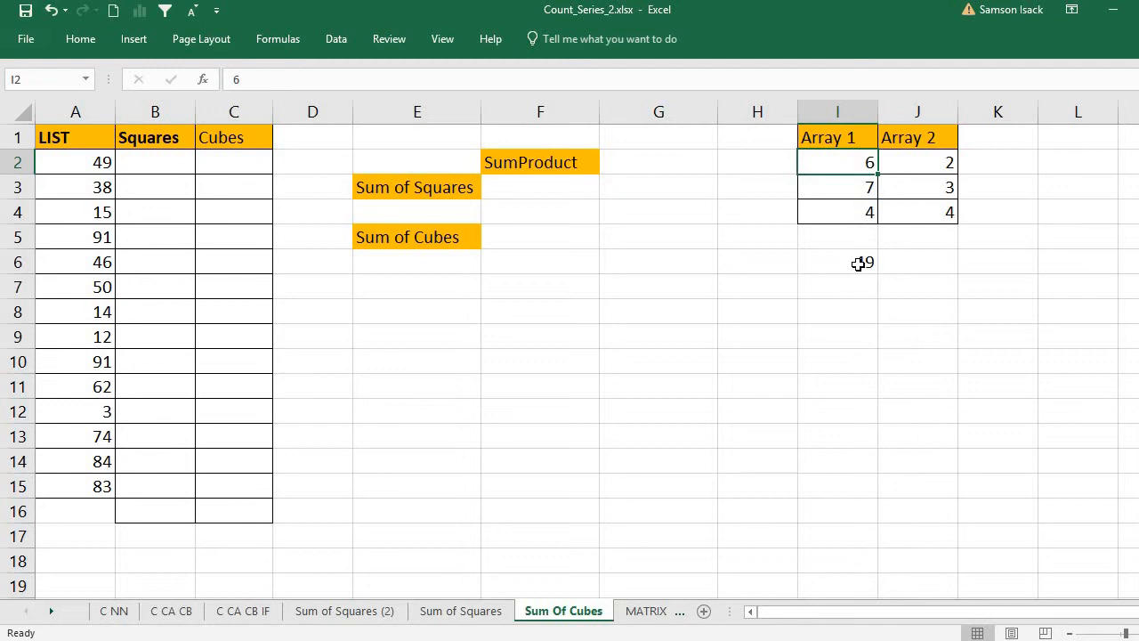
- Enter =I2*J2 in K2 and fill it down to K4 to get the product of each array pair
left_click(994, 166)
type("=")
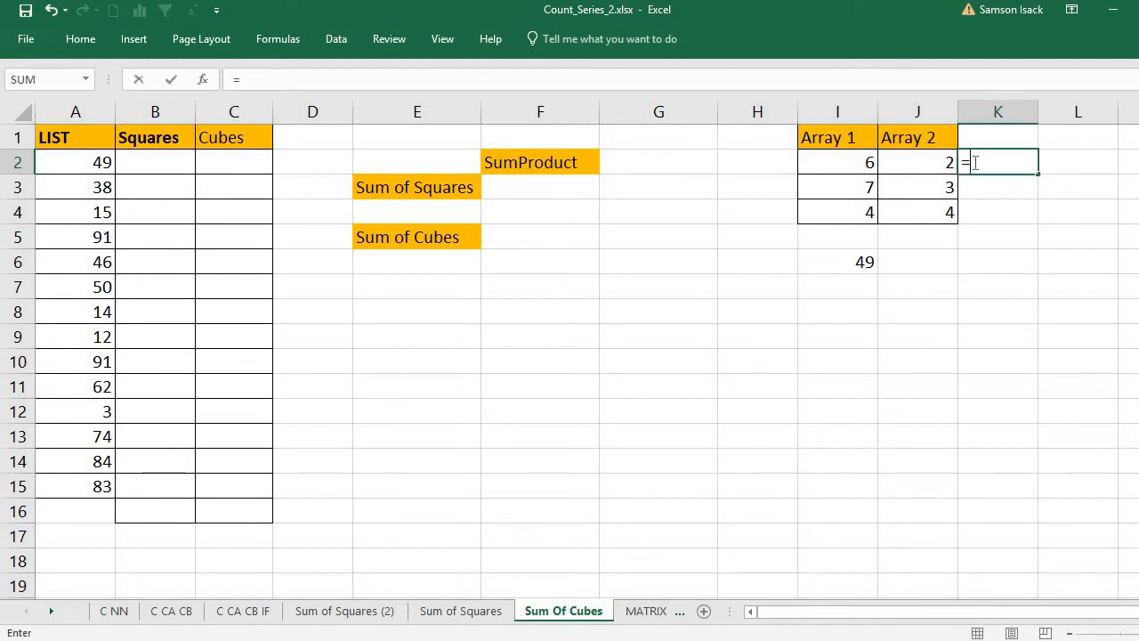
left_click(837, 163)
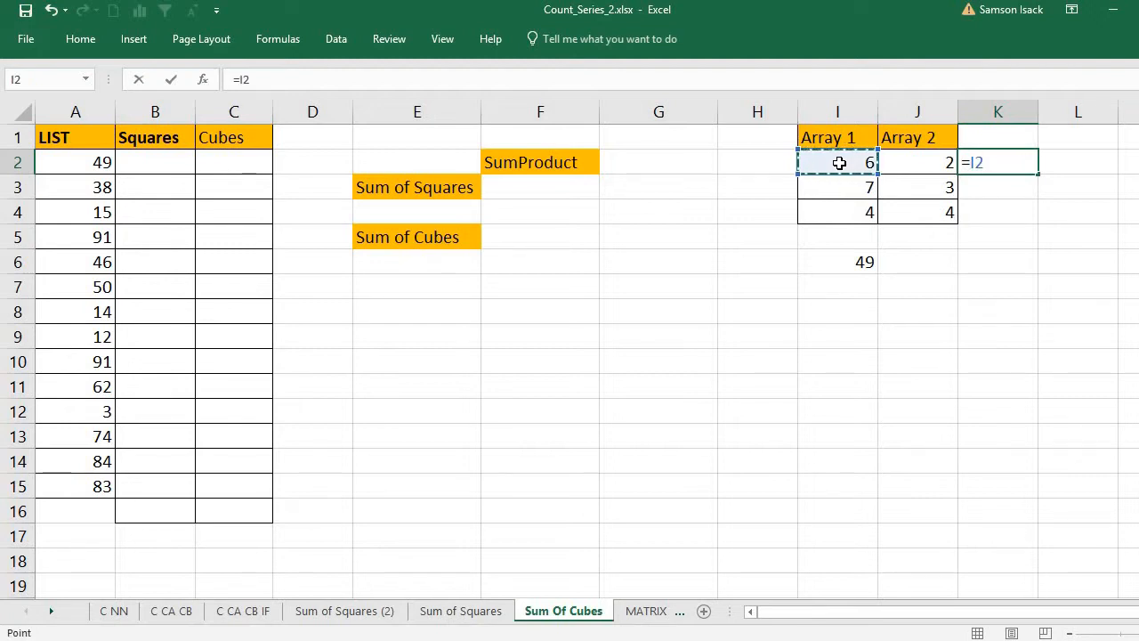
type("*")
left_click(900, 159)
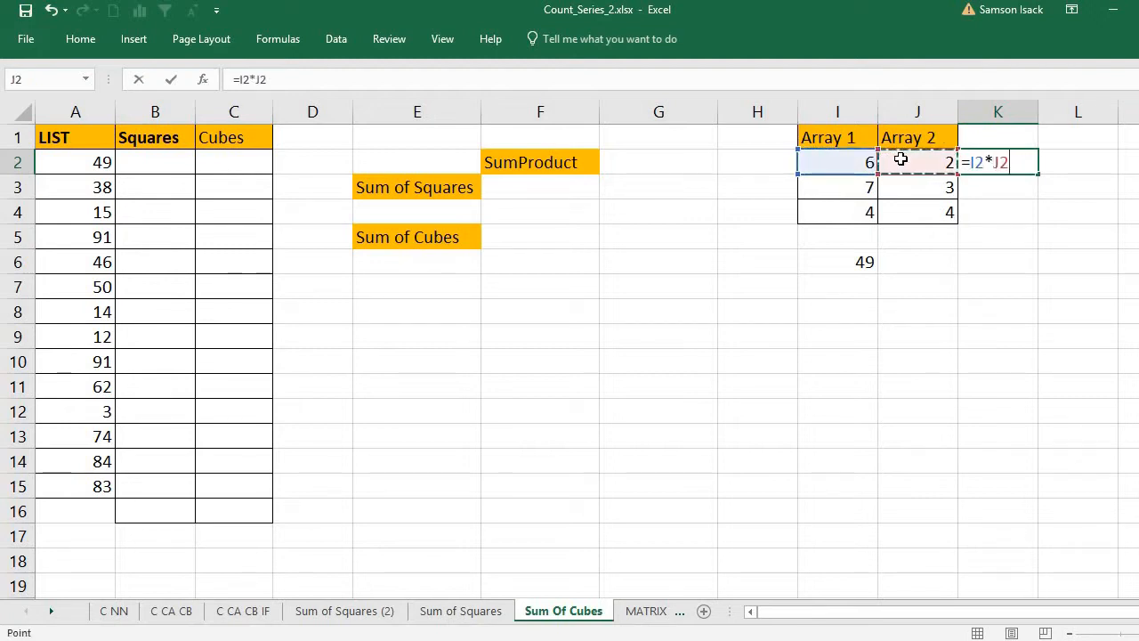
key("Return")
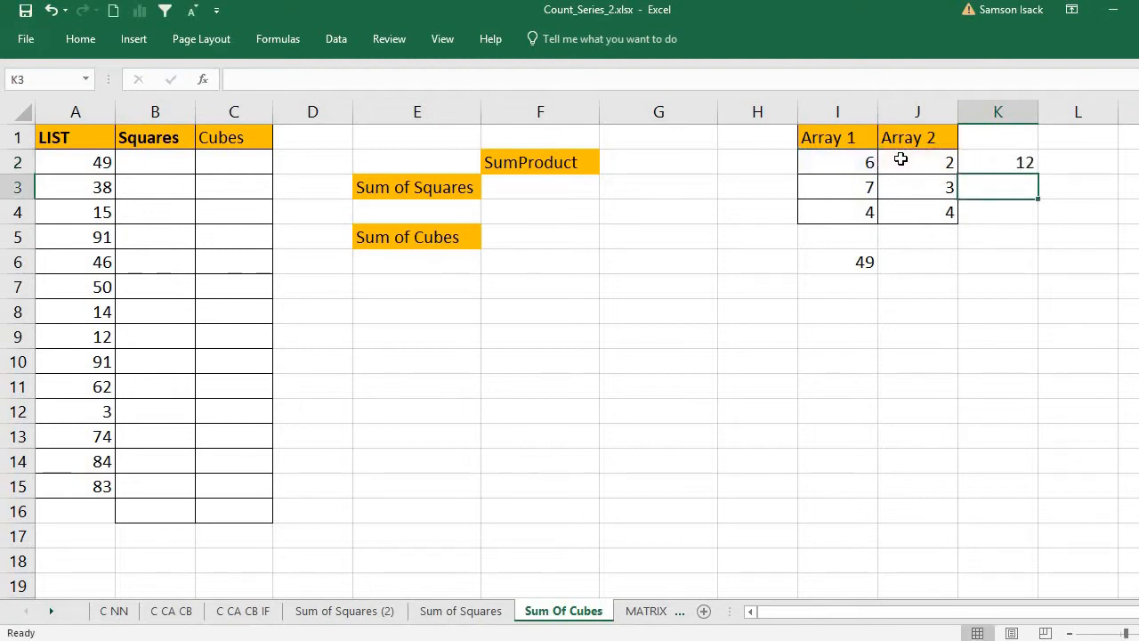
left_click(976, 165)
left_click_drag(1037, 176, 1023, 213)
left_click(1014, 189)
left_click(999, 214)
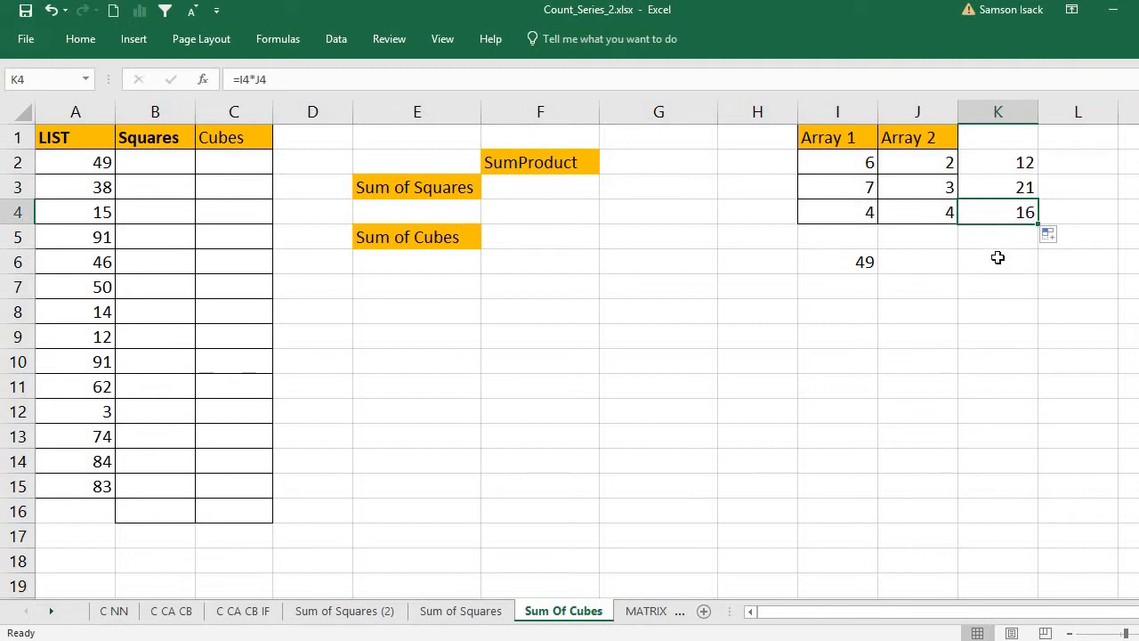
- Total the products in K6 with a SUM formula over K2:K4
left_click(997, 257)
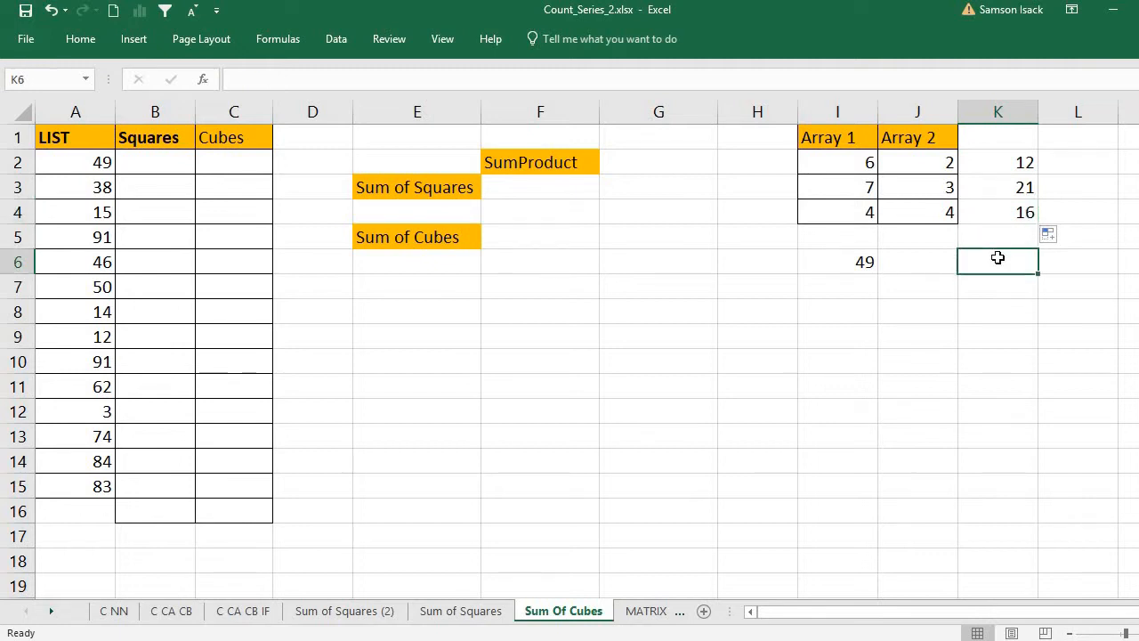
type("=")
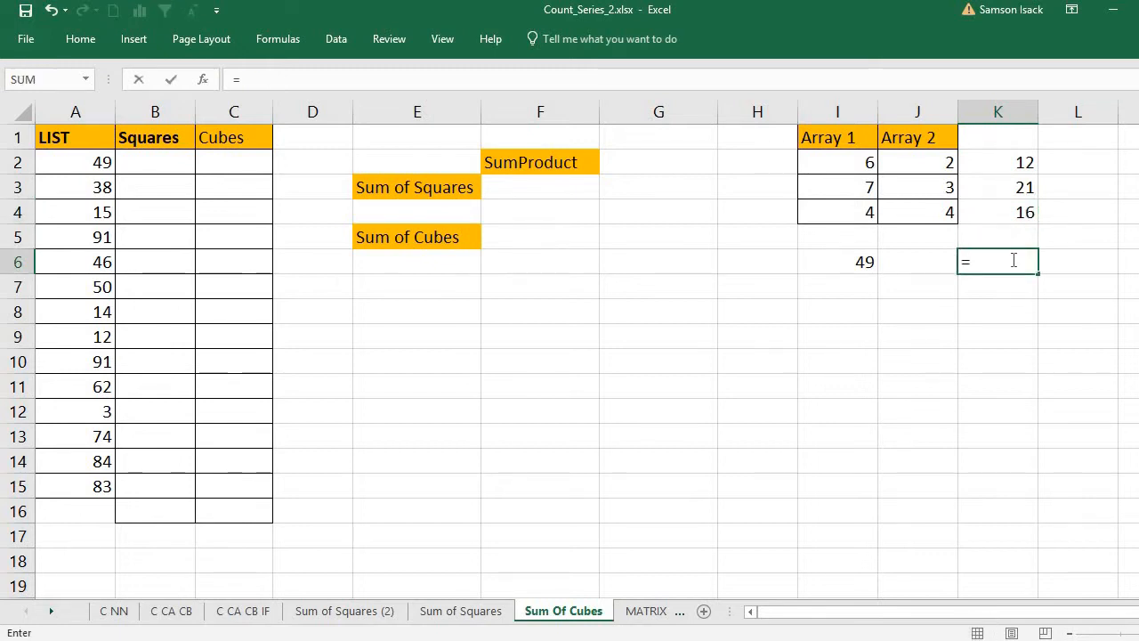
type("sum")
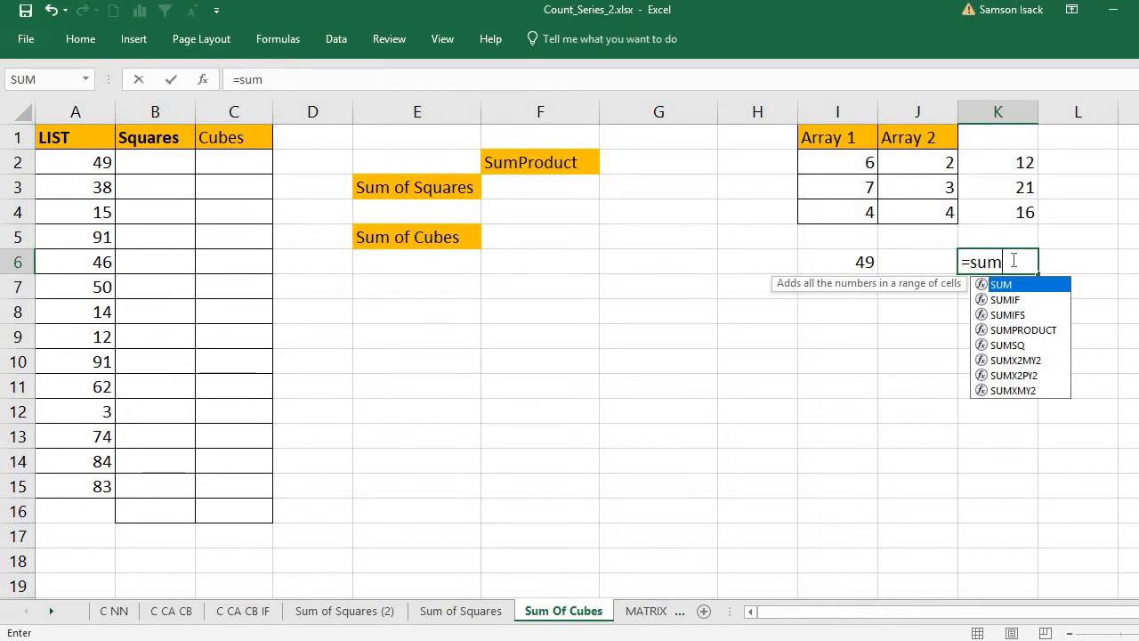
type("(")
left_click_drag(1009, 159, 1006, 207)
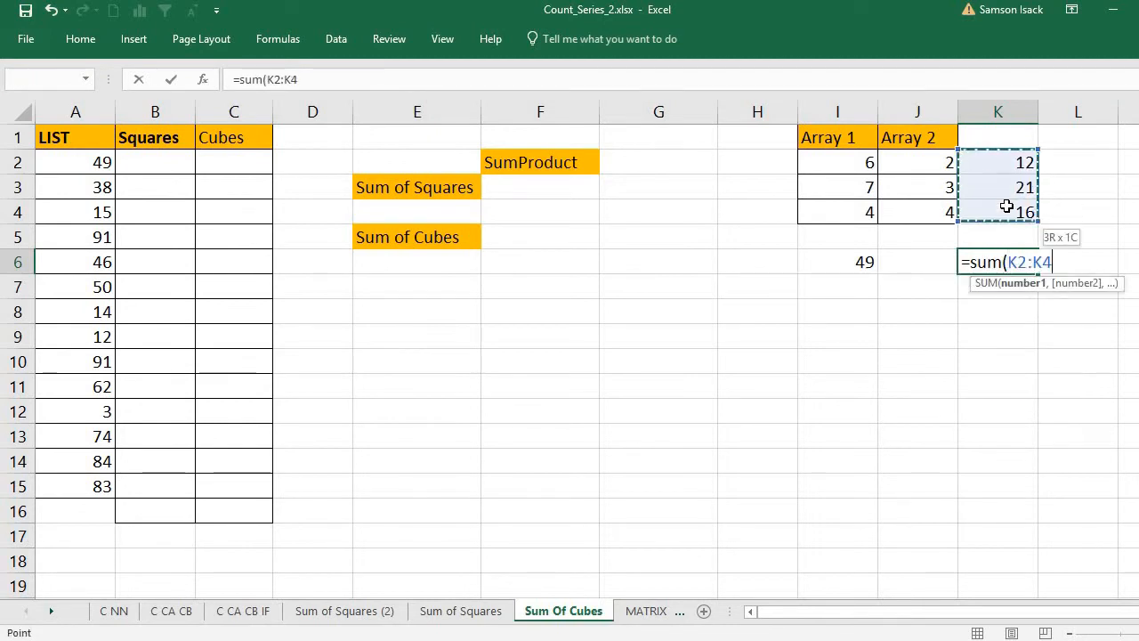
type(")")
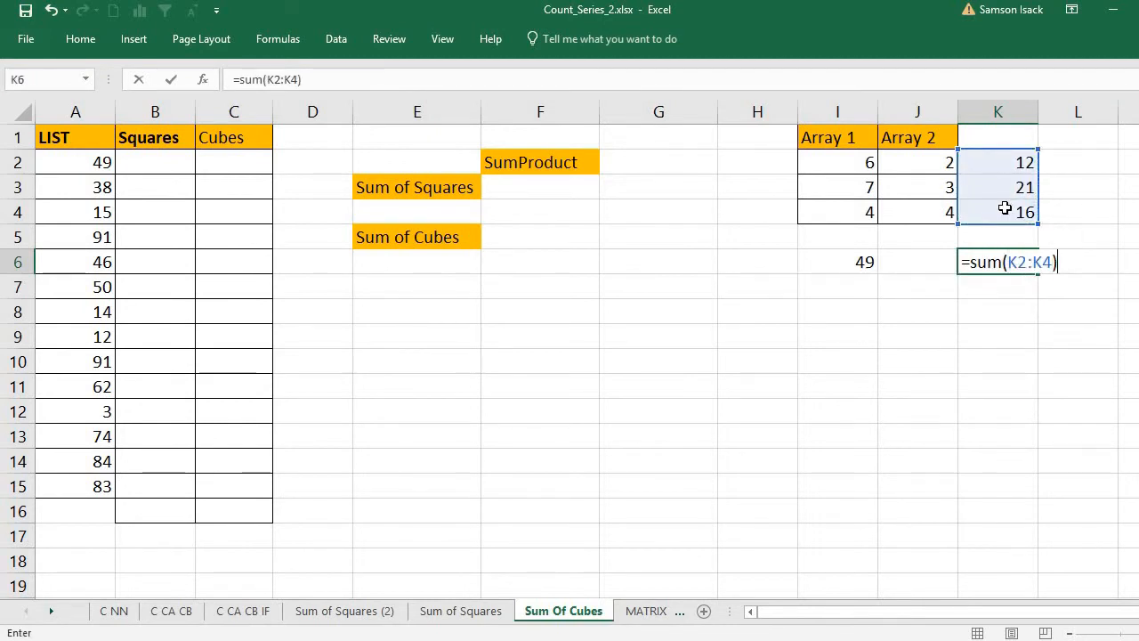
key("Return")
left_click(1016, 262)
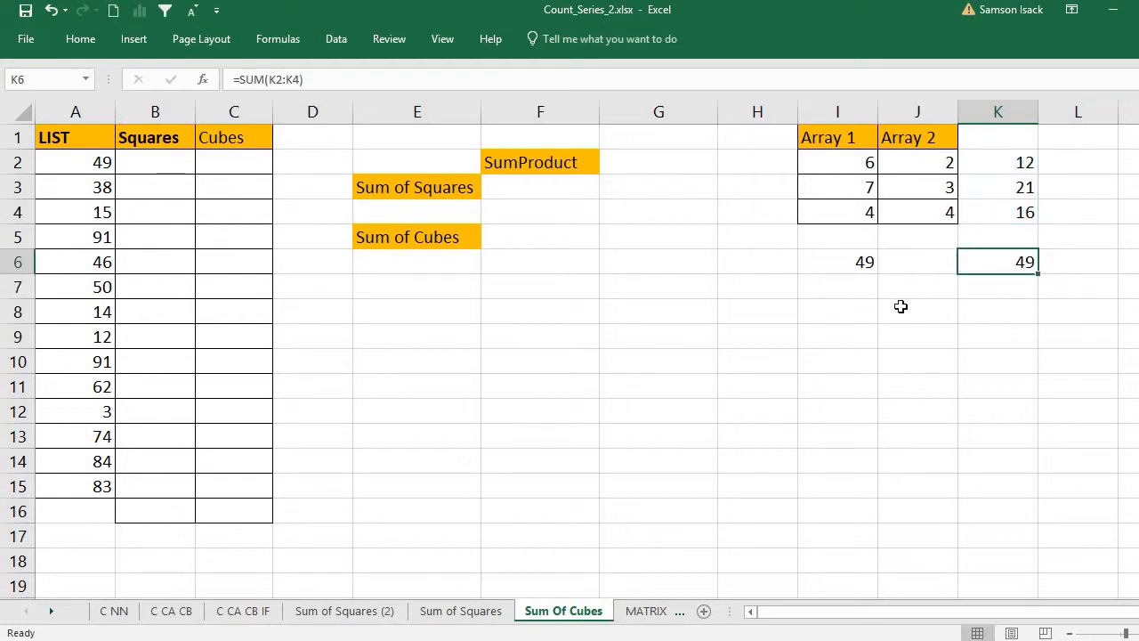
- Compare the totals in I6 and K6, and review the two array columns and the LIST and Squares ranges
left_click(861, 262)
left_click(1017, 265)
left_click(869, 112)
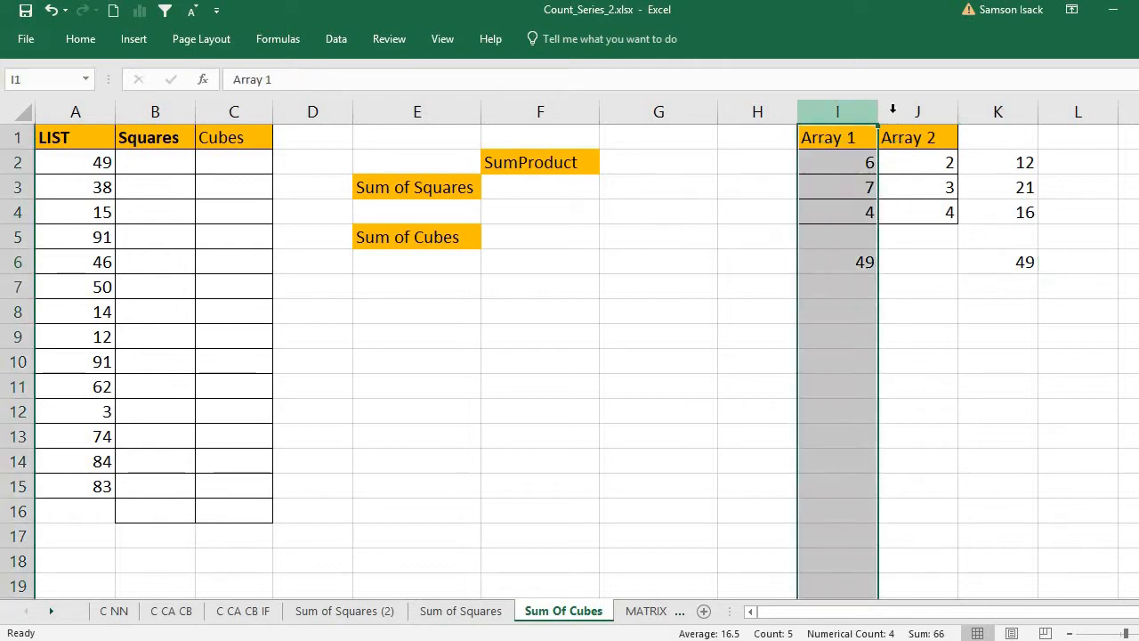
left_click(893, 109)
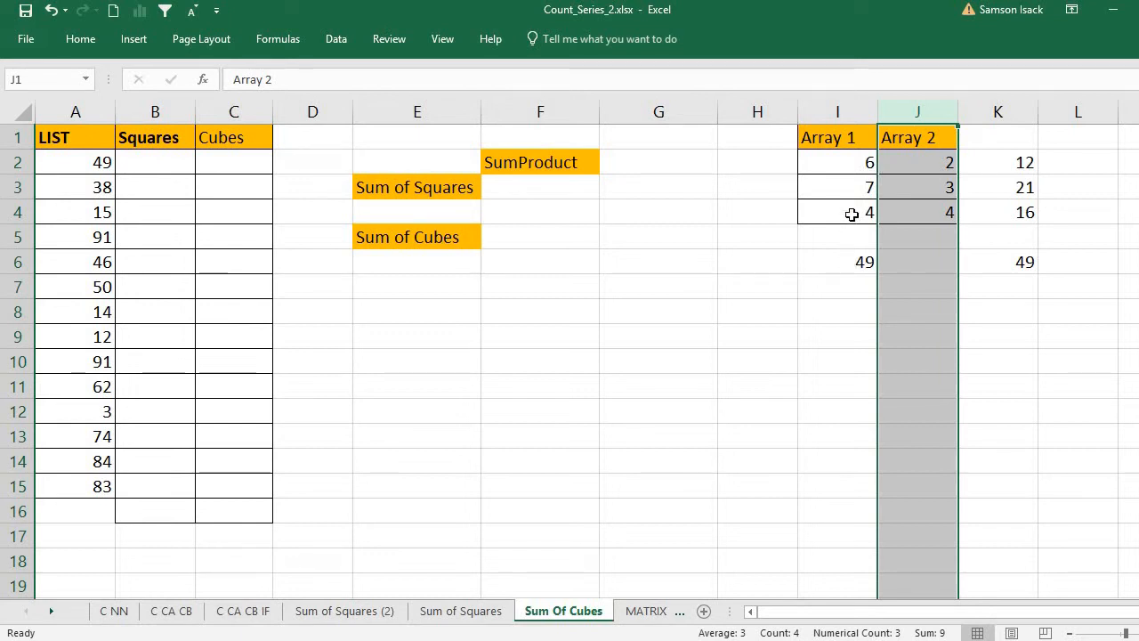
left_click(856, 112)
left_click(911, 111)
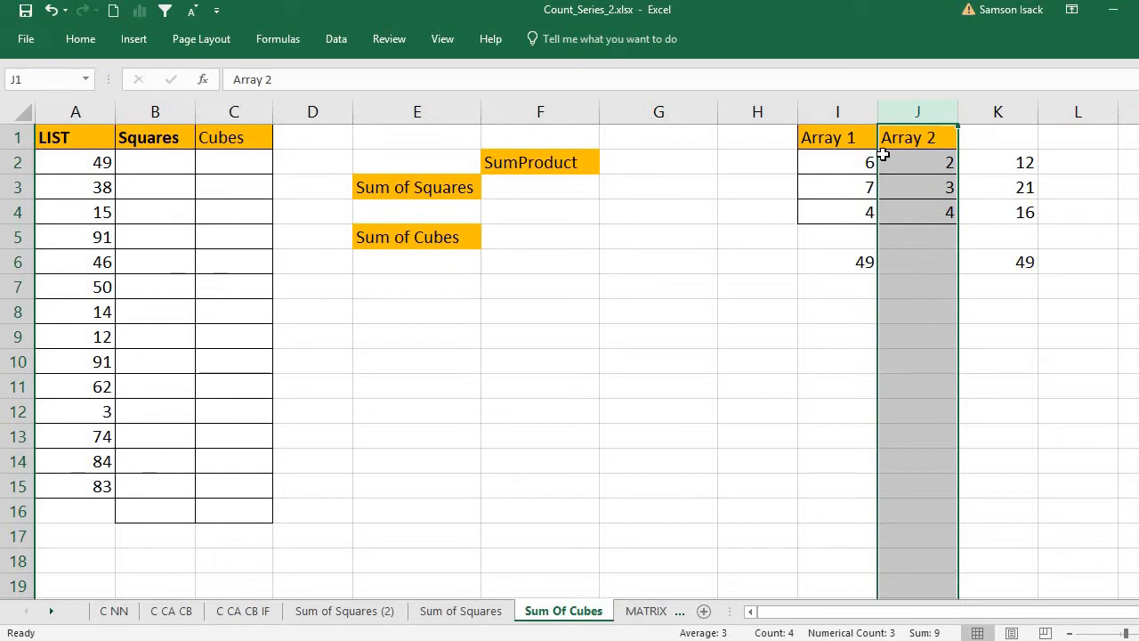
left_click(151, 167)
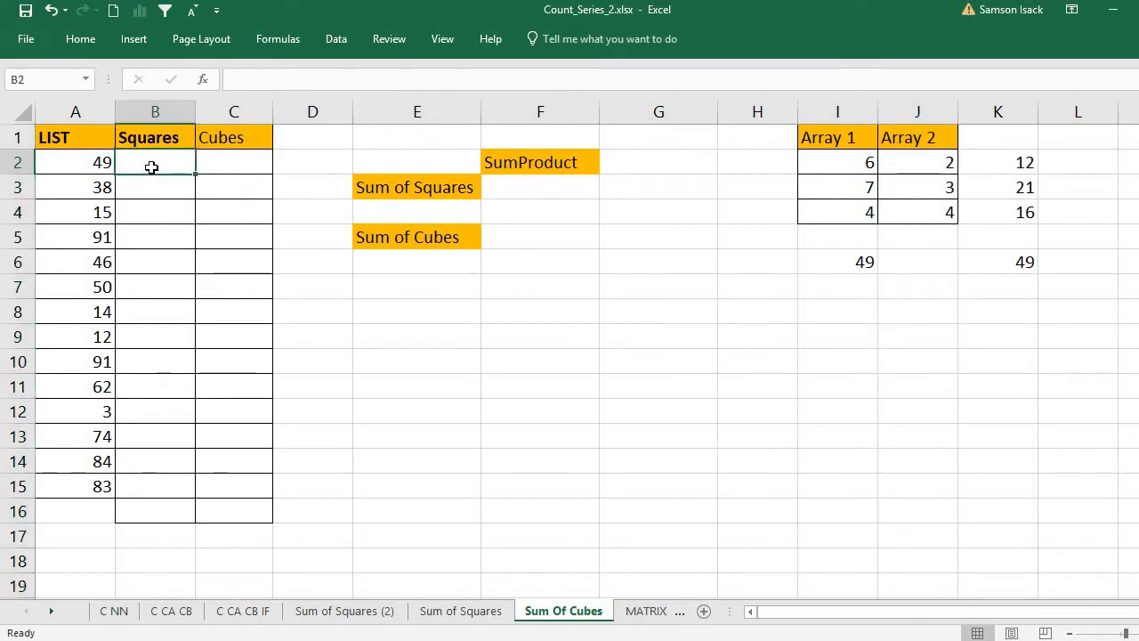
left_click_drag(94, 162, 74, 491)
left_click_drag(166, 163, 152, 485)
left_click(149, 505)
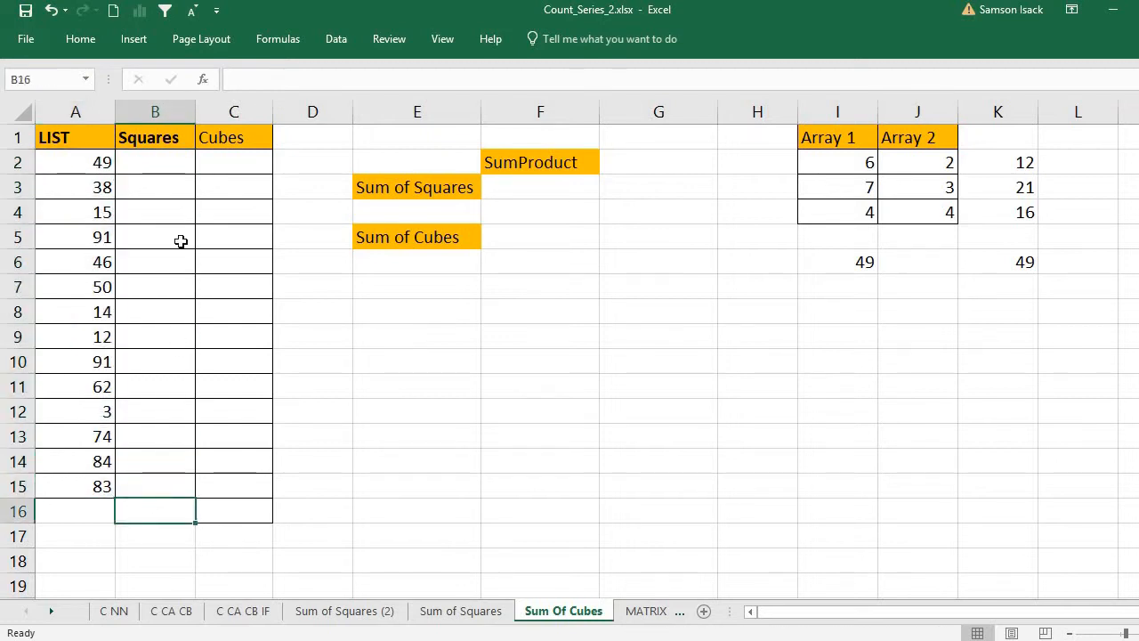
- Enter =A2*A2 in B2 and fill it down to B15 to square every value in the list
left_click(154, 163)
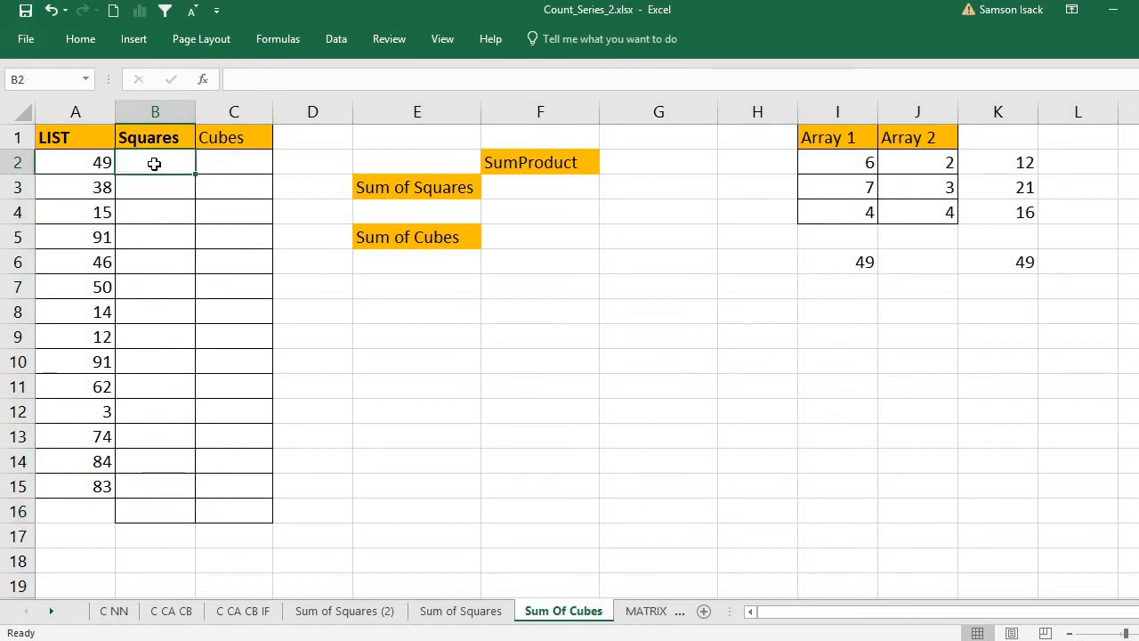
type("=")
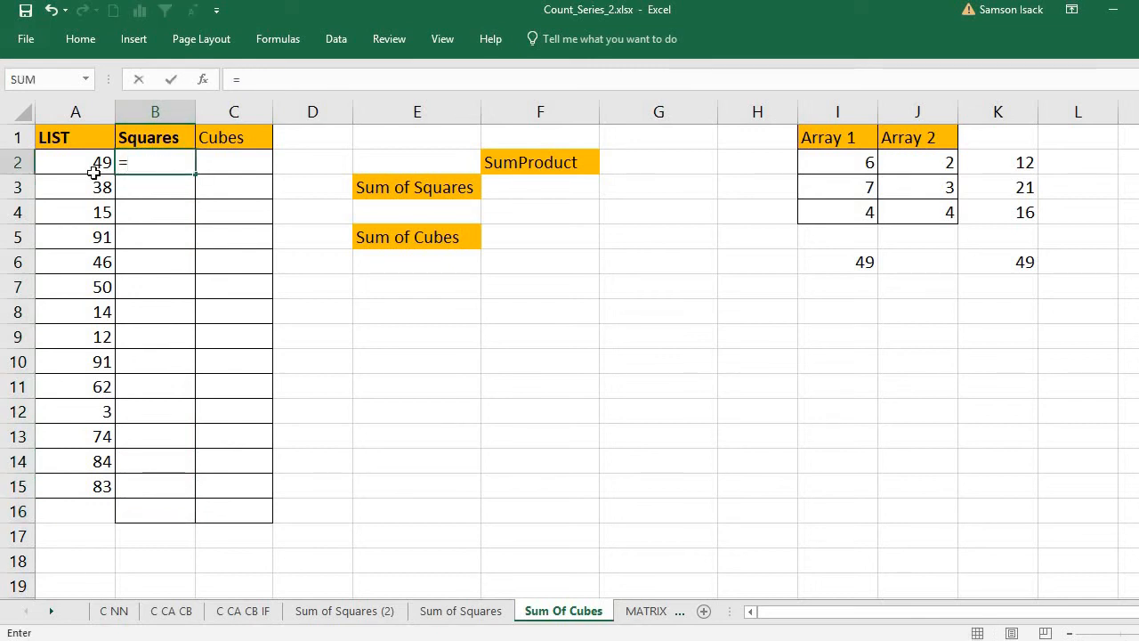
left_click(65, 167)
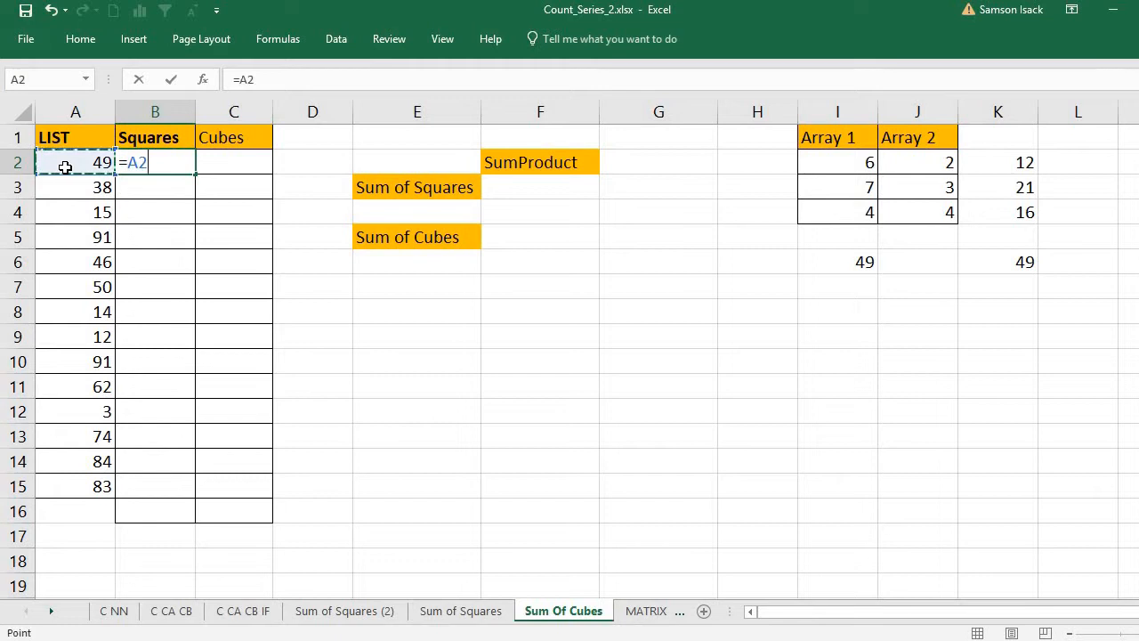
type("*")
left_click(65, 166)
key("Return")
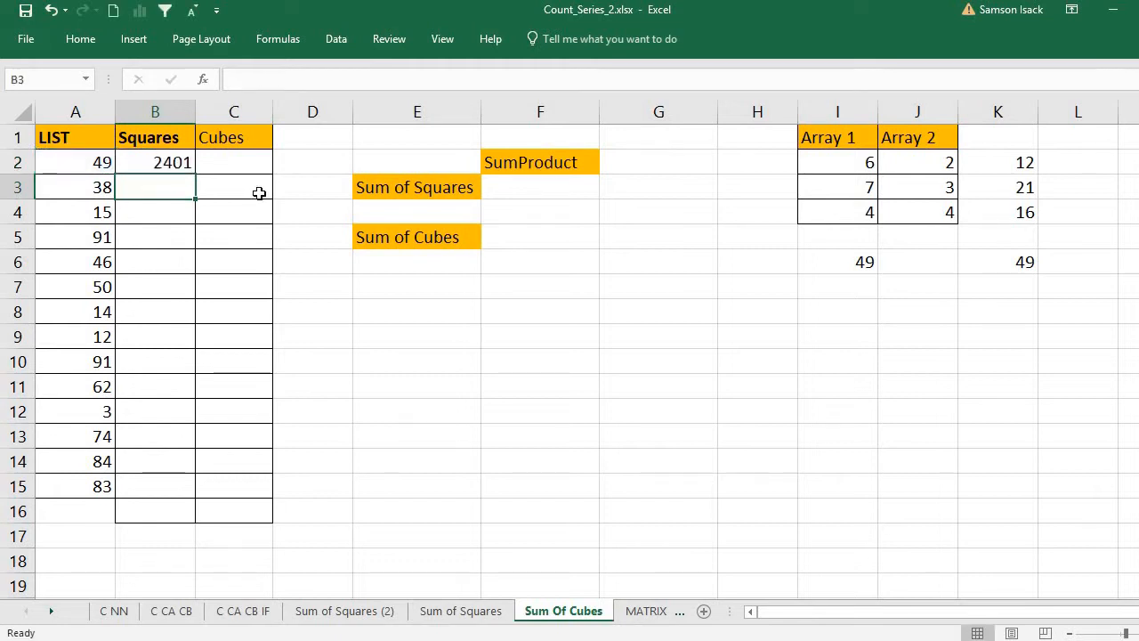
left_click(150, 162)
left_click_drag(197, 176, 164, 489)
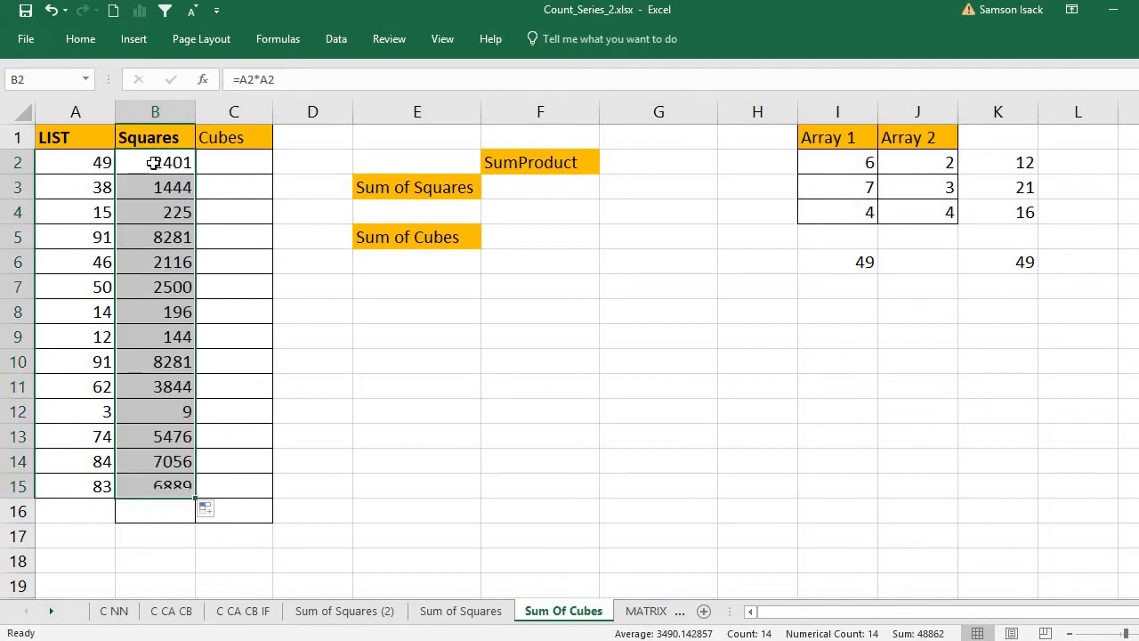
- Total the squares in B16 with the formula =SUM(B2:B15) and check it against the Squares range
left_click(164, 509)
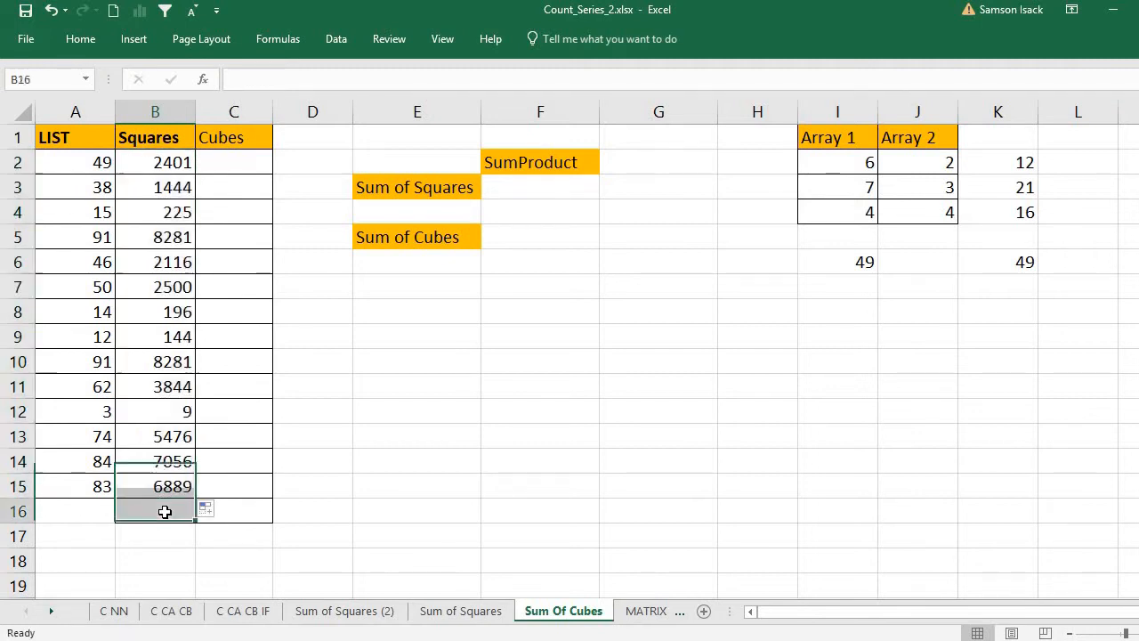
type("=")
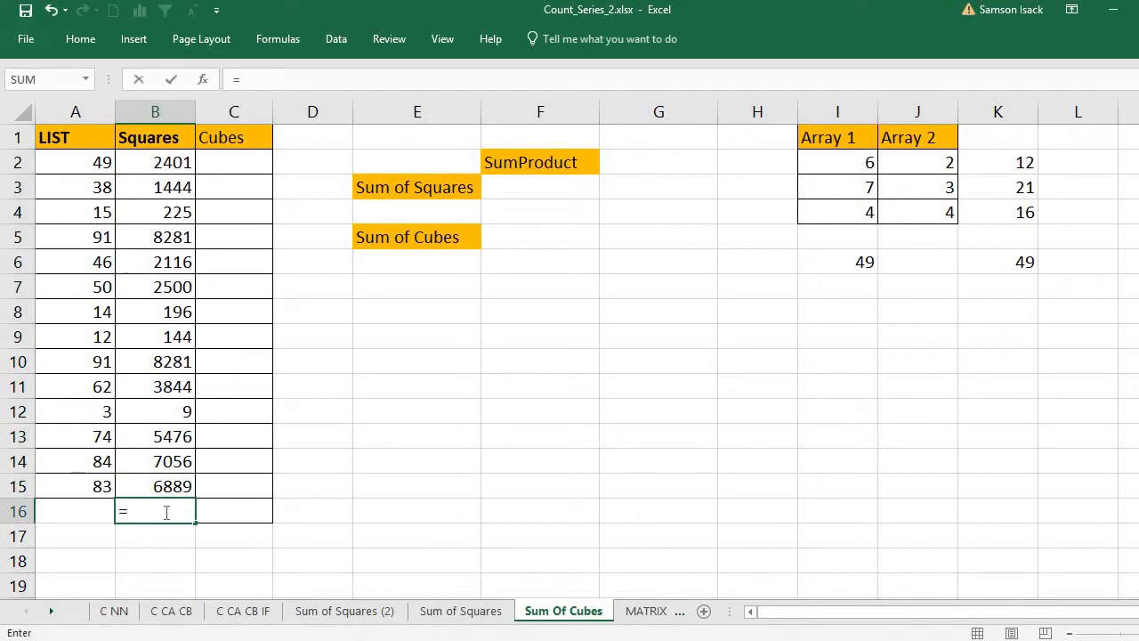
type("sum")
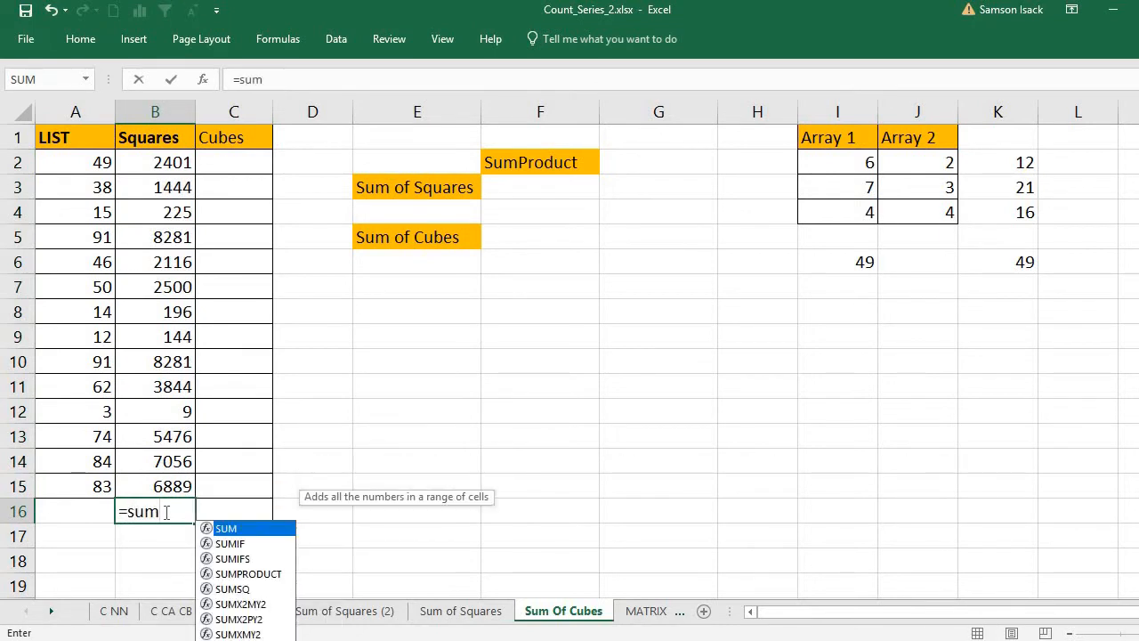
type("(")
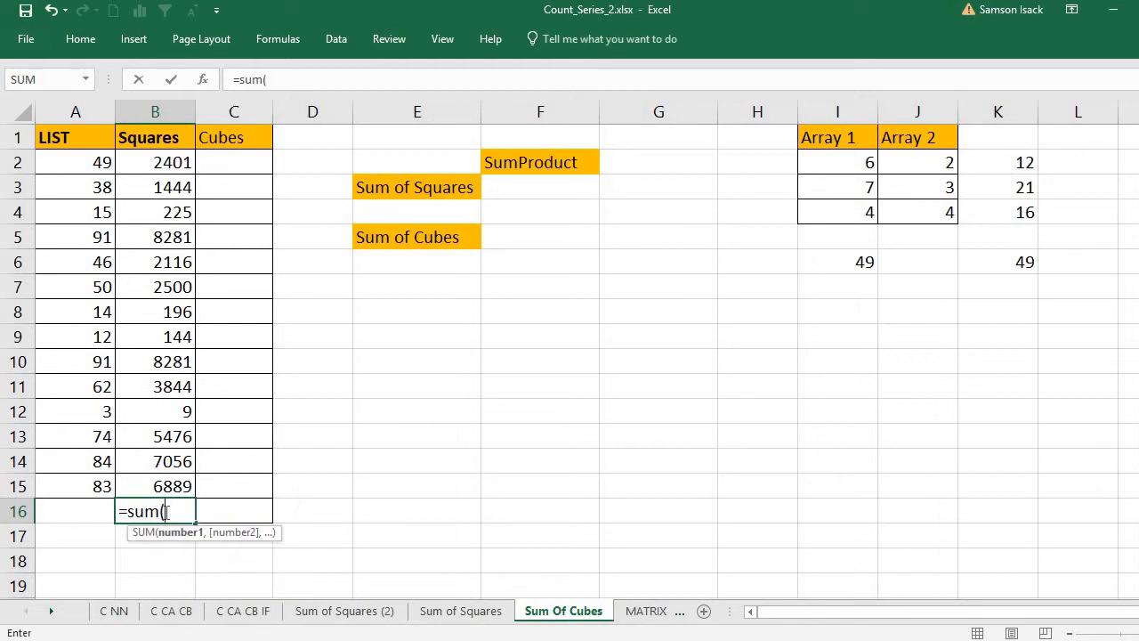
left_click_drag(154, 162, 217, 479)
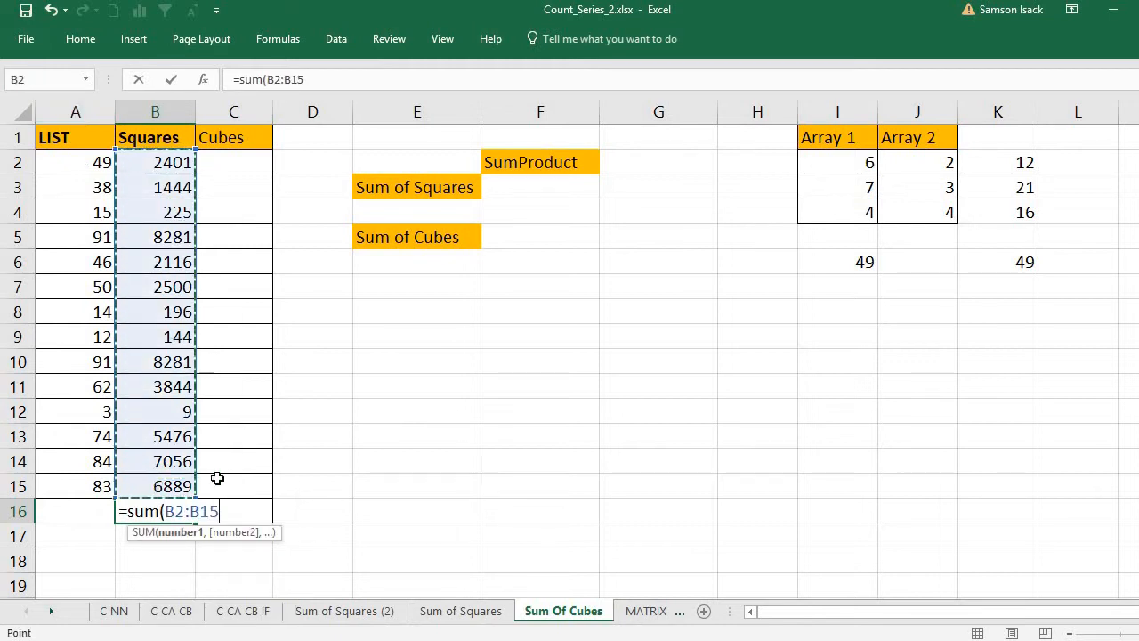
type(")")
key("Return")
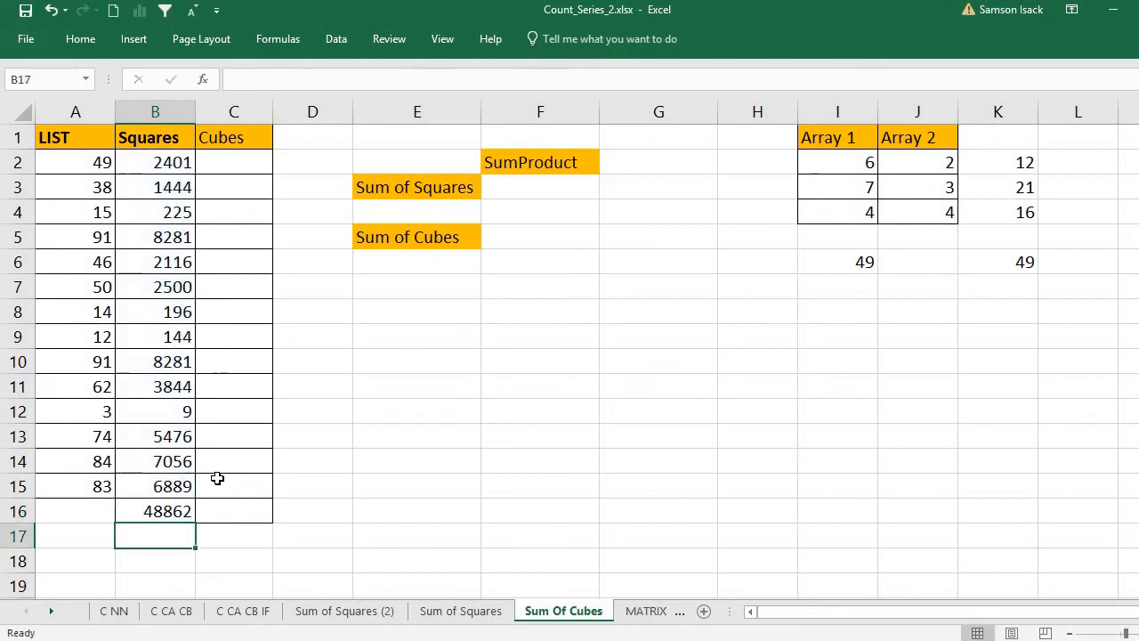
left_click(175, 511)
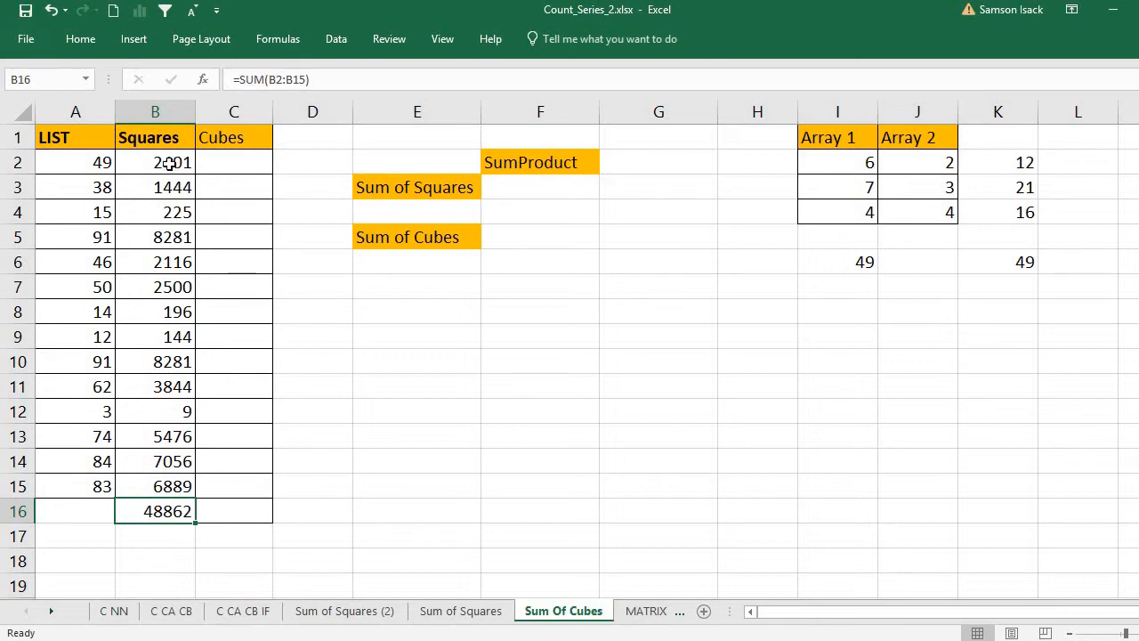
left_click_drag(169, 163, 169, 486)
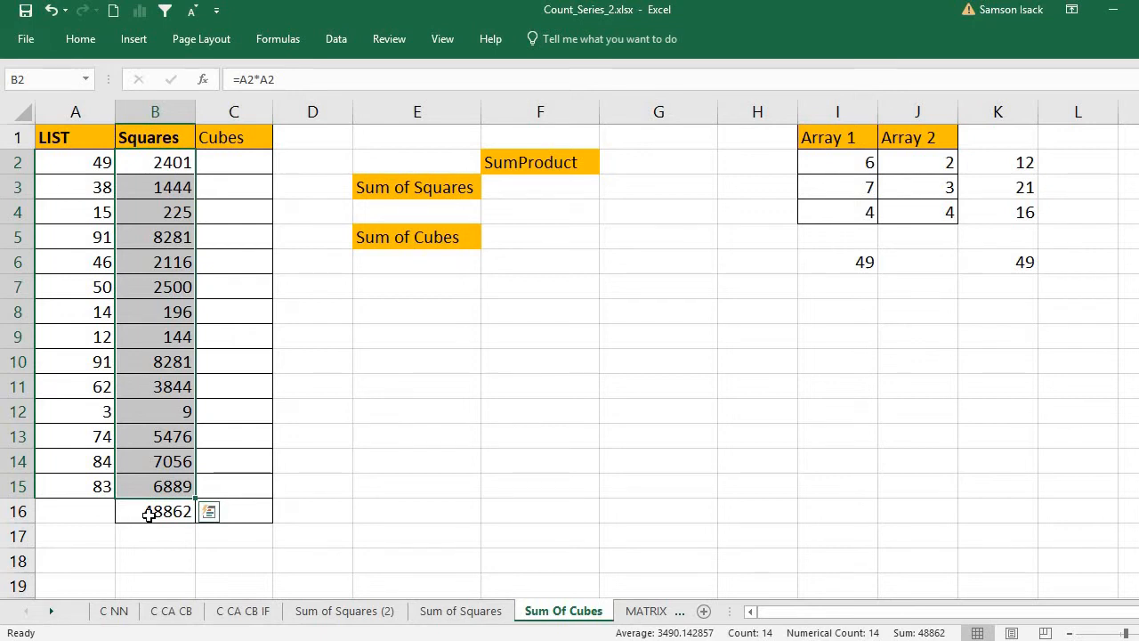
left_click(149, 514)
- Enter =A2^3 in C2 and fill it down to C15 to cube every value in the list
left_click(235, 158)
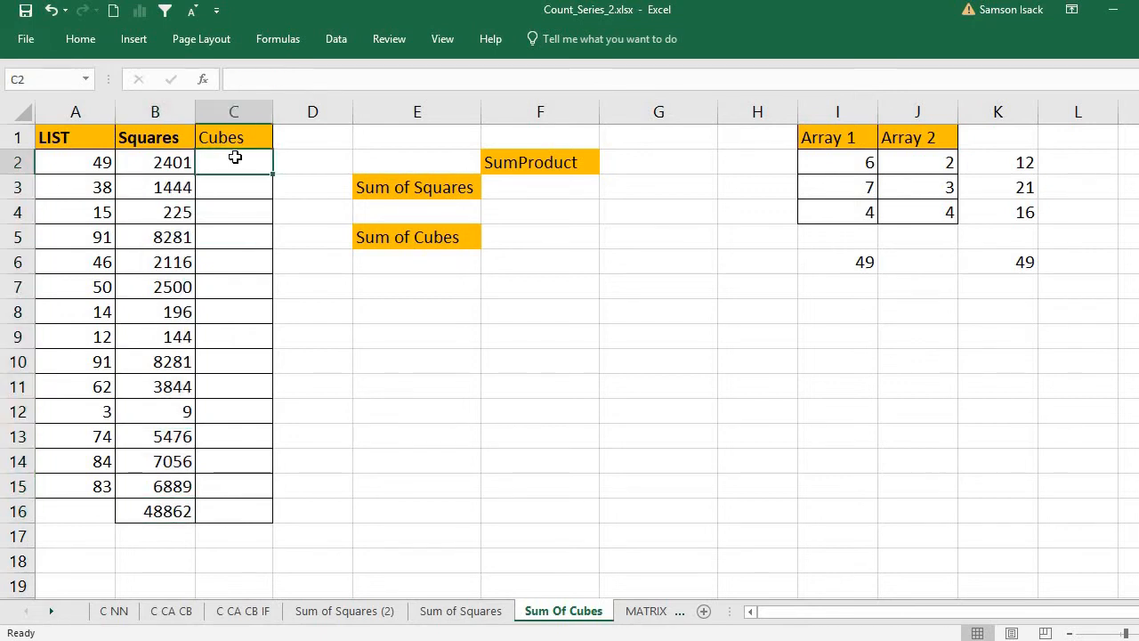
type("=")
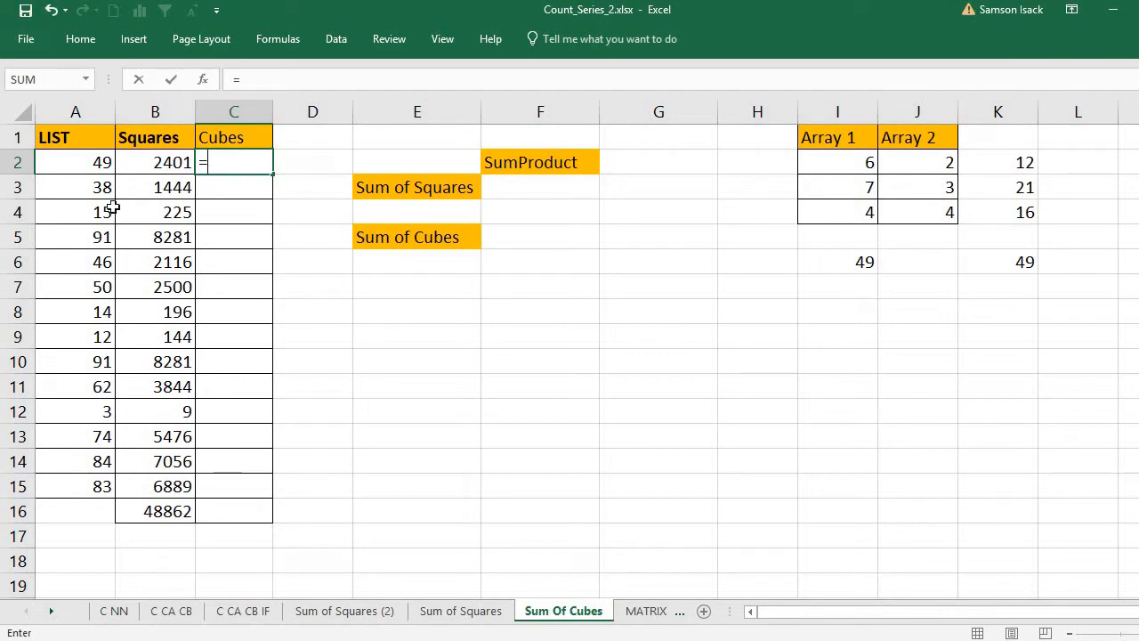
left_click(97, 168)
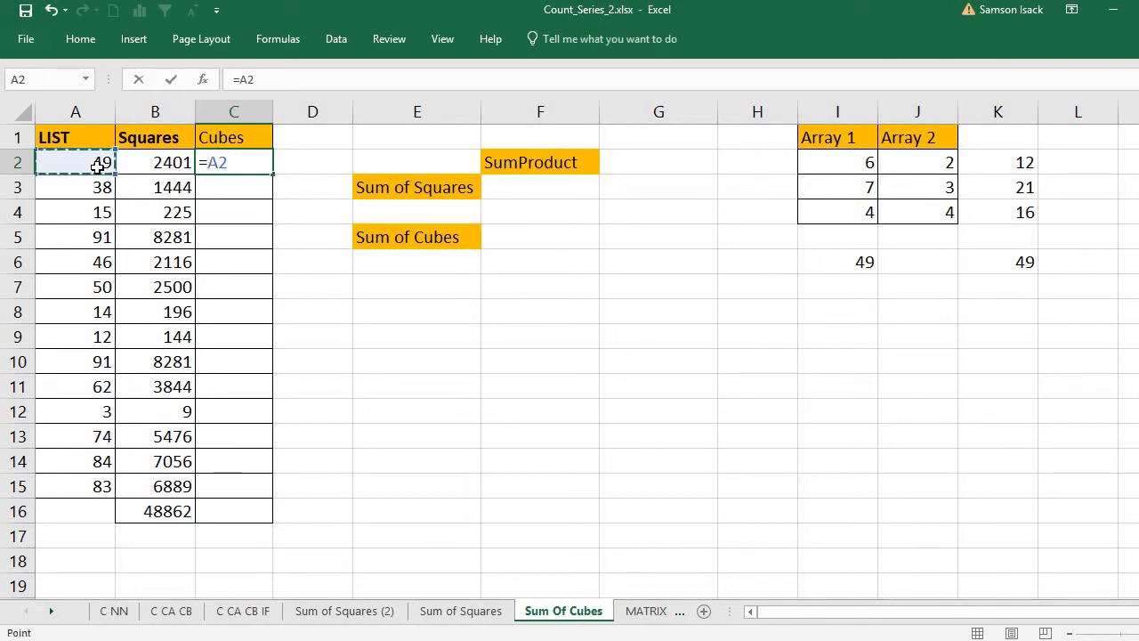
type("^3")
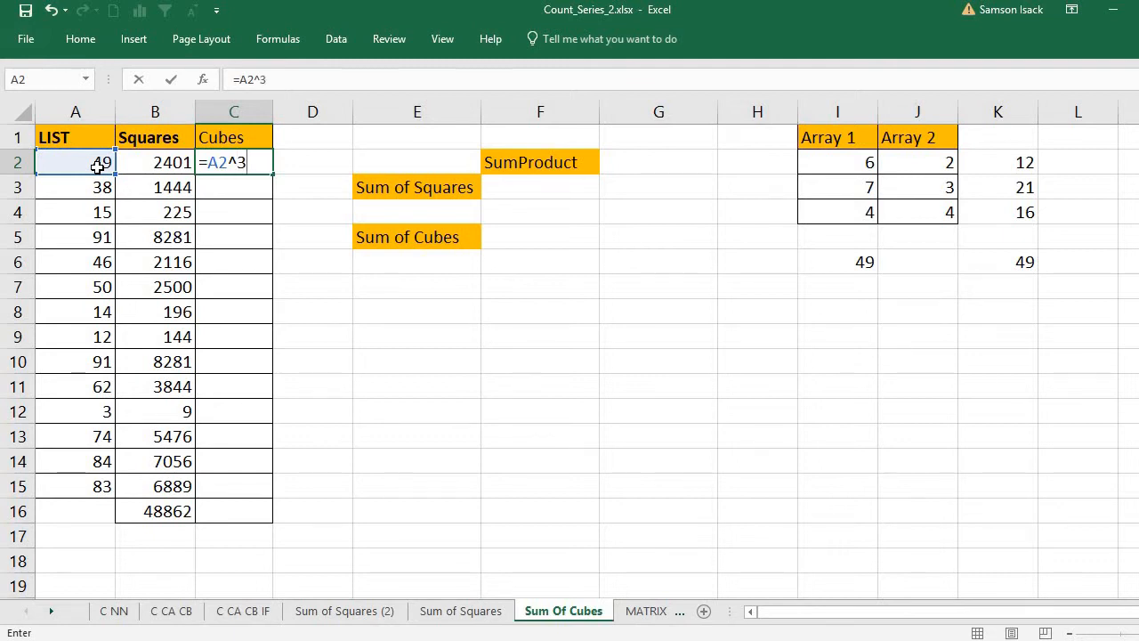
key("Return")
left_click(236, 165)
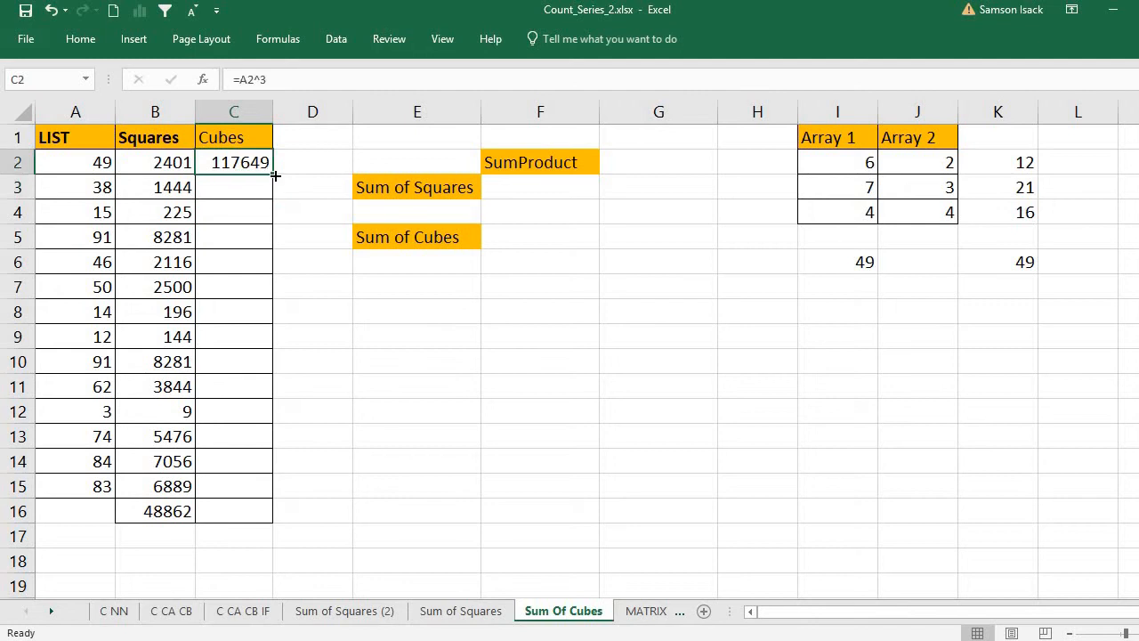
left_click_drag(266, 237, 257, 493)
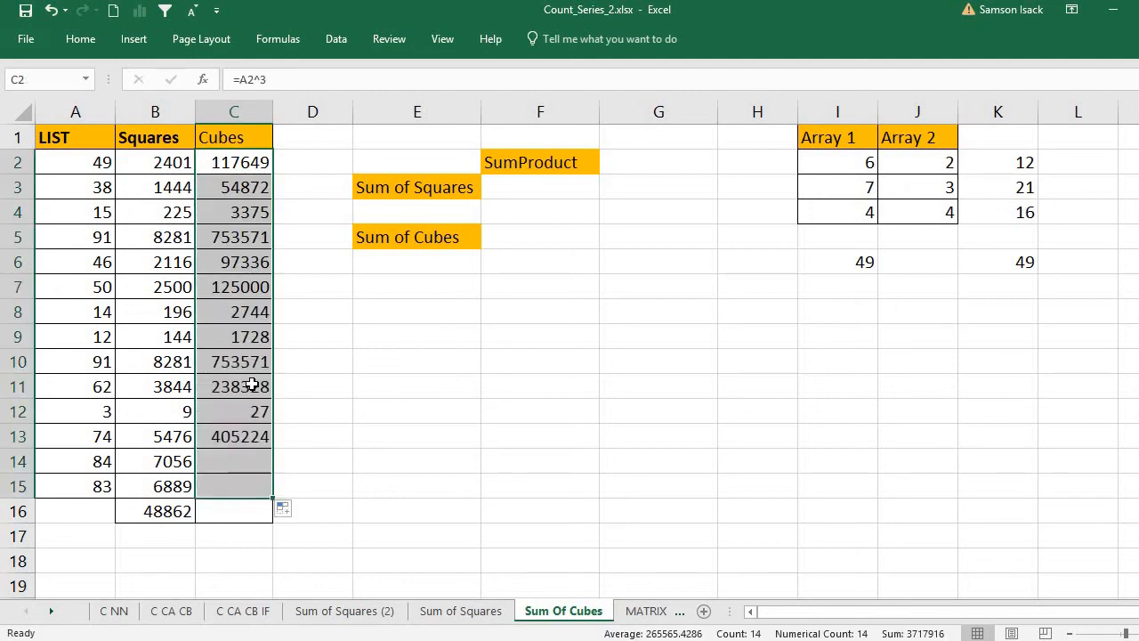
- Total the cubes in C16 with the formula =SUM(C2:C15)
left_click(236, 512)
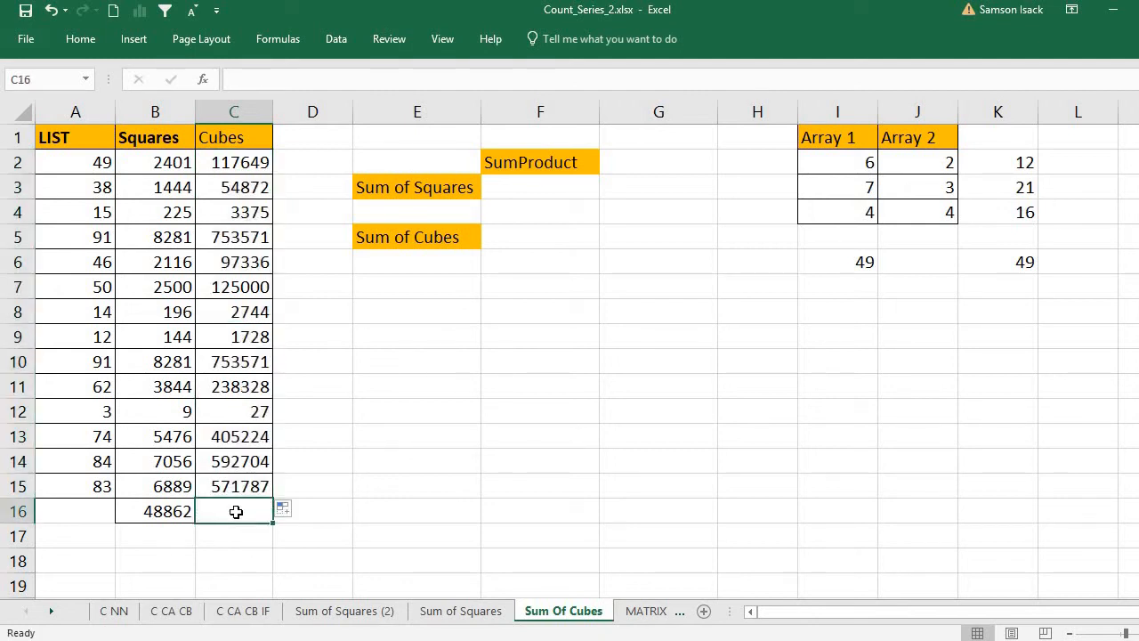
type("=")
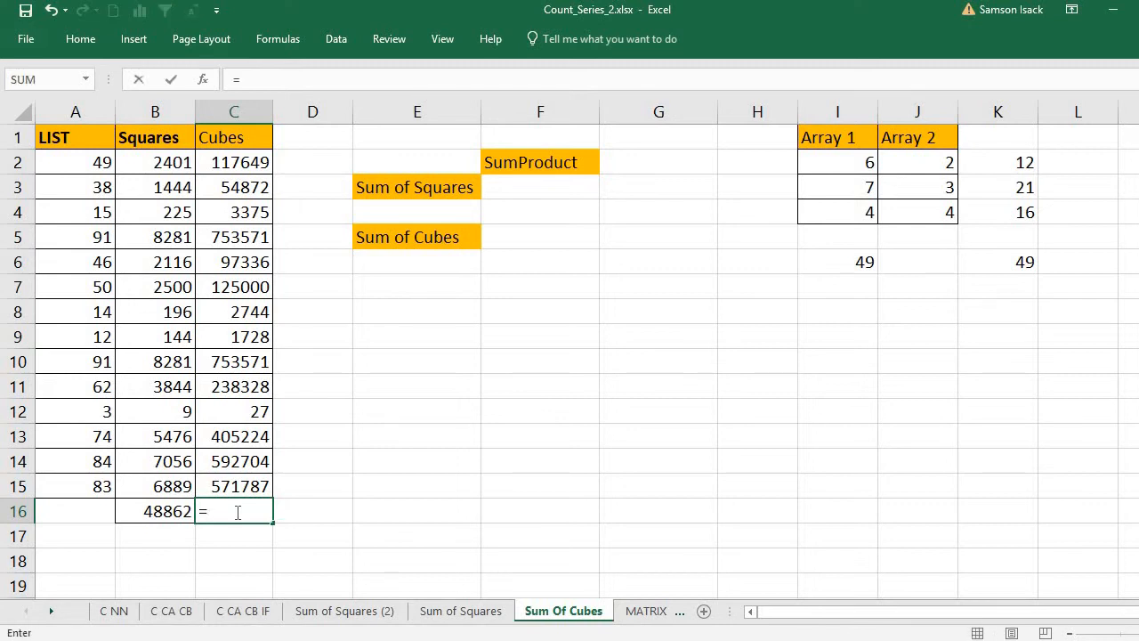
type("sum")
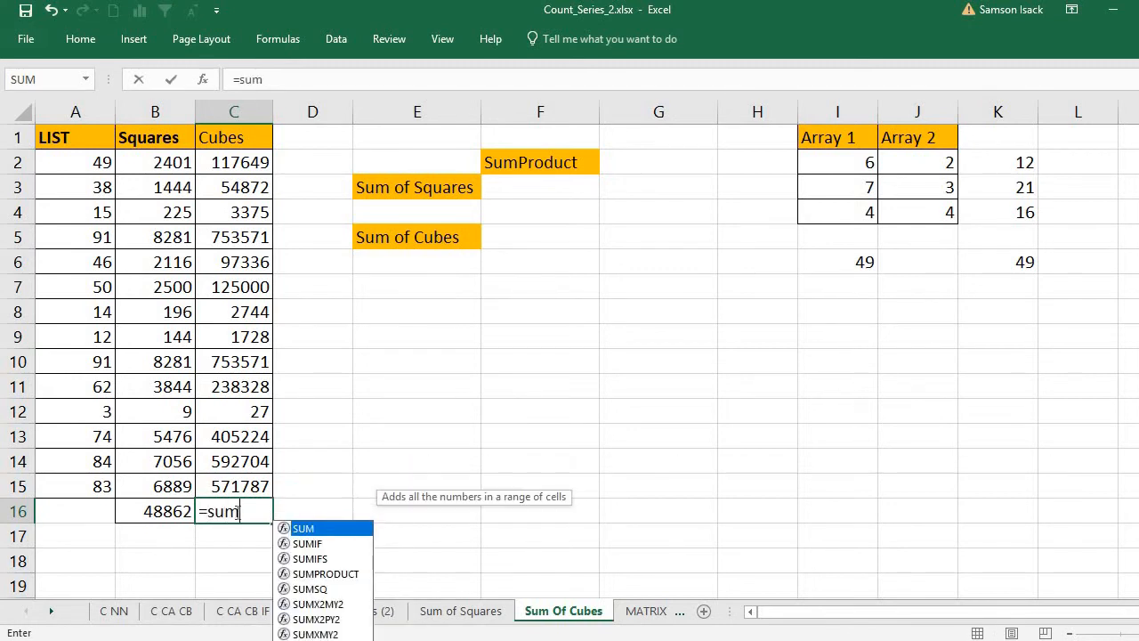
type("(")
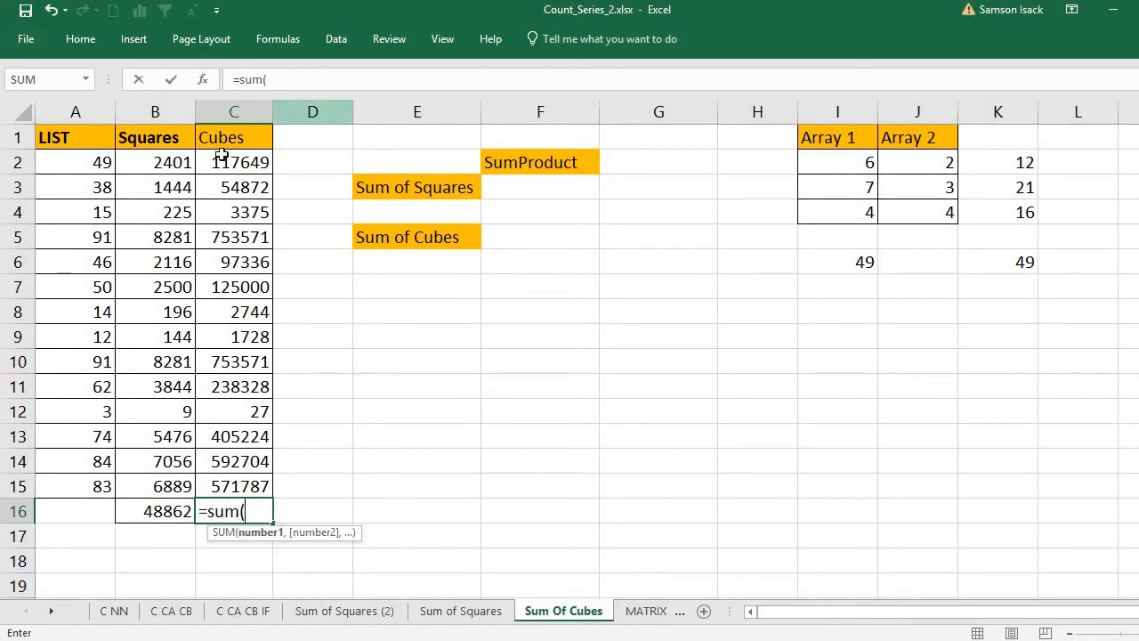
left_click_drag(246, 165, 254, 485)
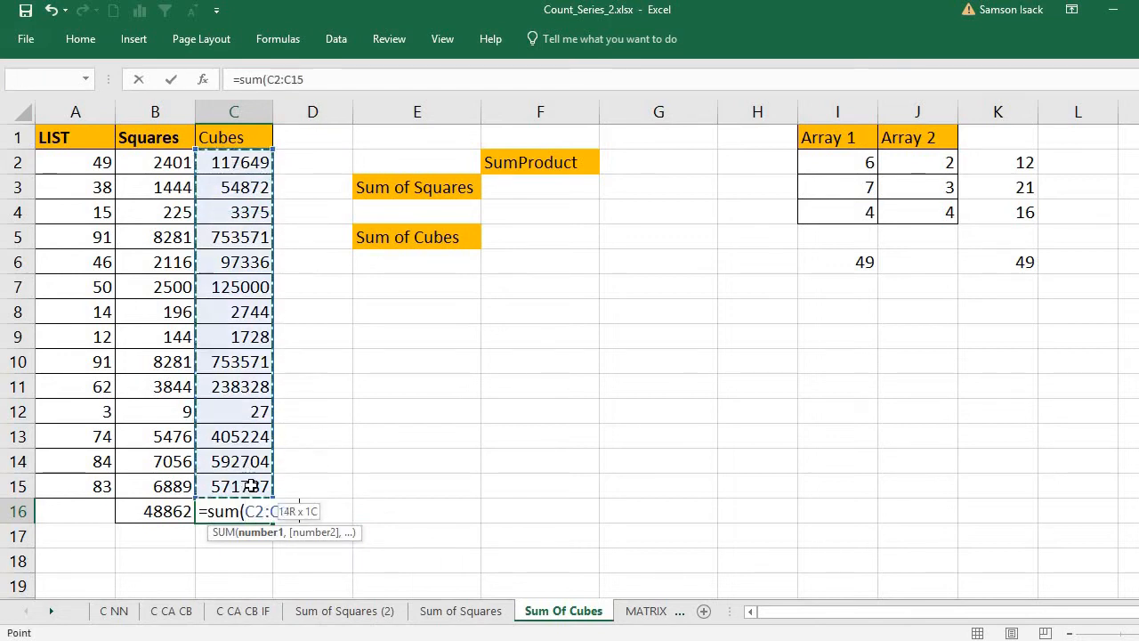
type(")")
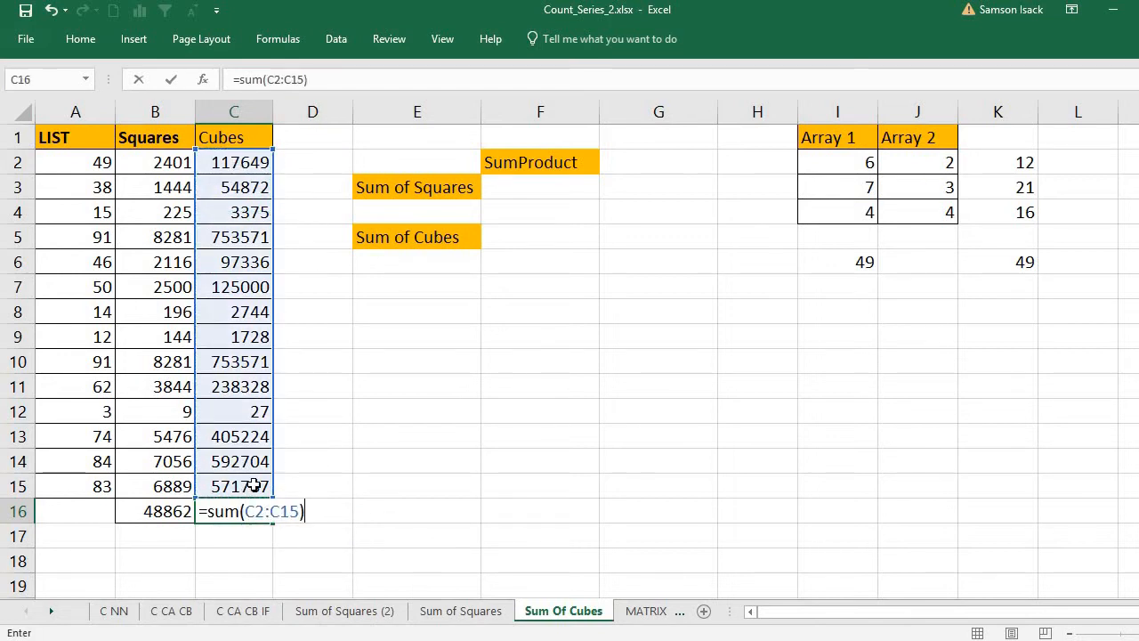
key("Return")
- Review the totals in B16 and C16 together with the Squares and Cubes ranges they add up
left_click(246, 512)
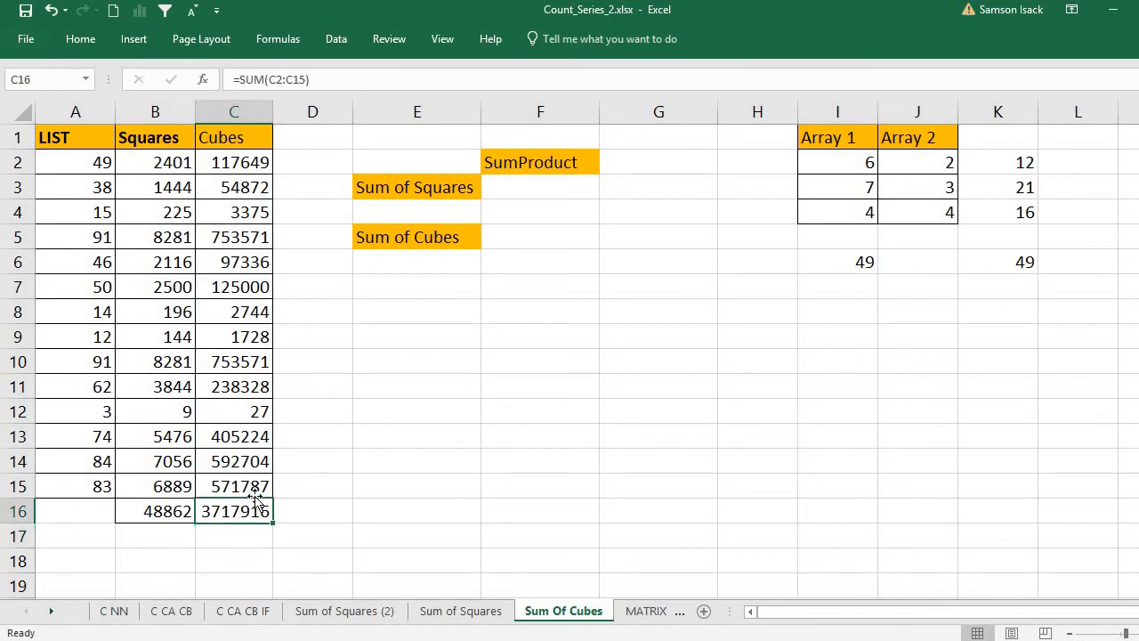
left_click(169, 512)
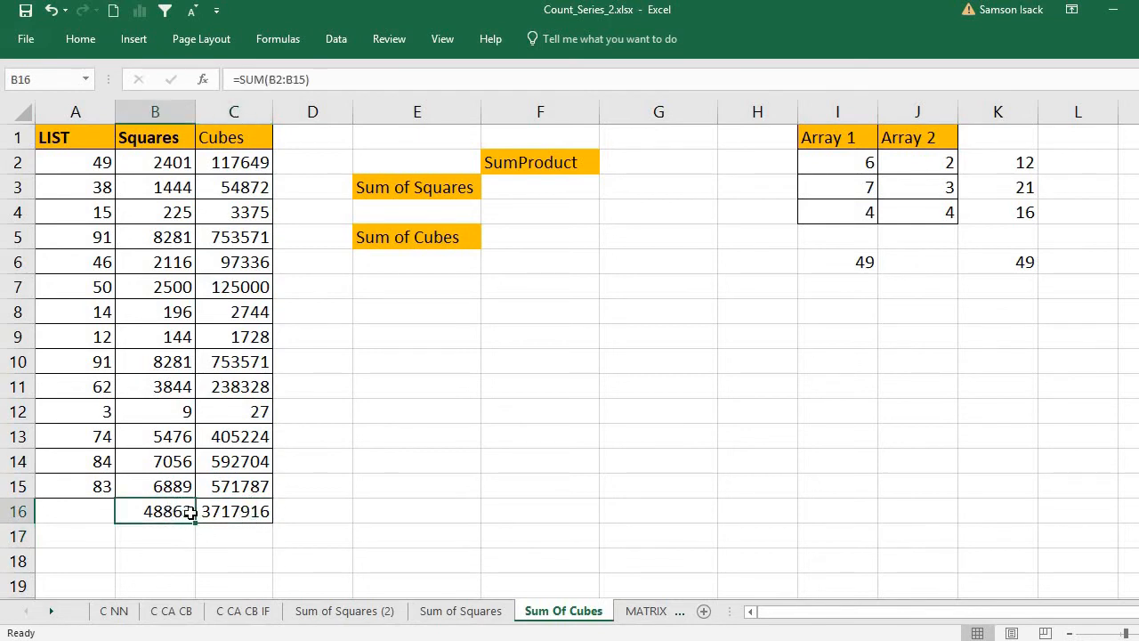
left_click(241, 512)
left_click(166, 513)
left_click_drag(177, 165, 160, 487)
left_click_drag(234, 163, 222, 491)
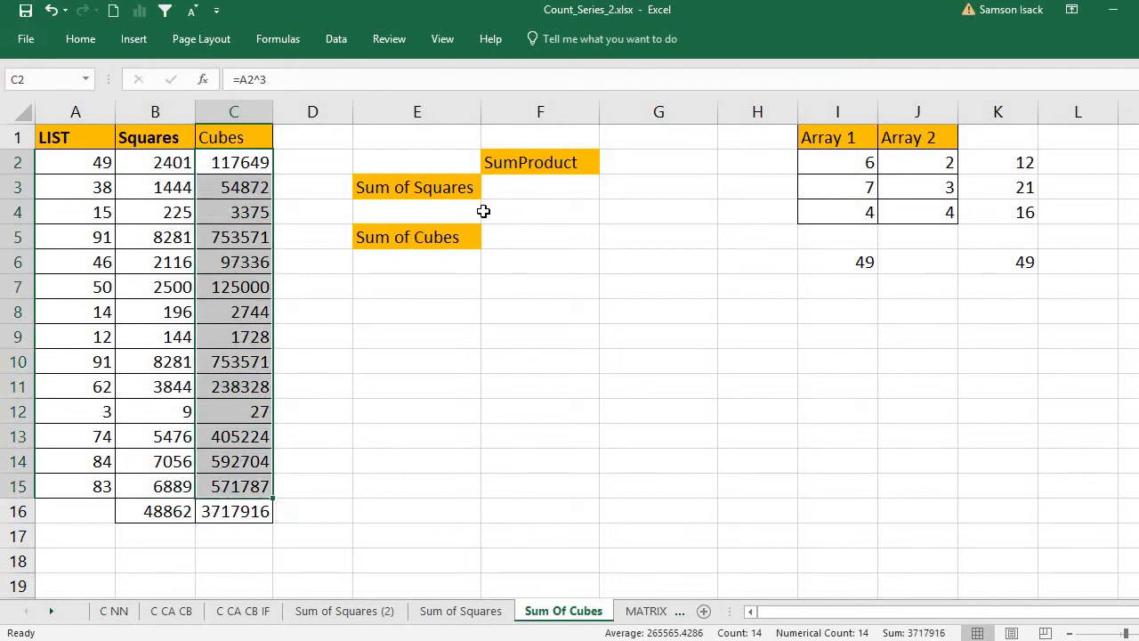
left_click(156, 161)
left_click_drag(157, 161, 156, 461)
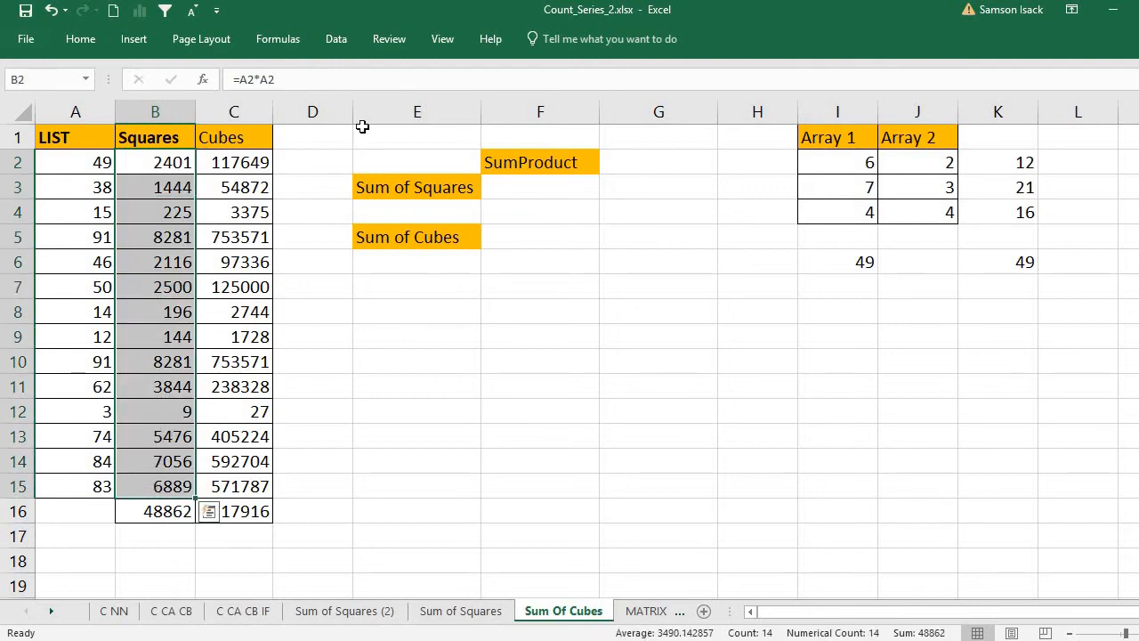
left_click_drag(250, 160, 249, 483)
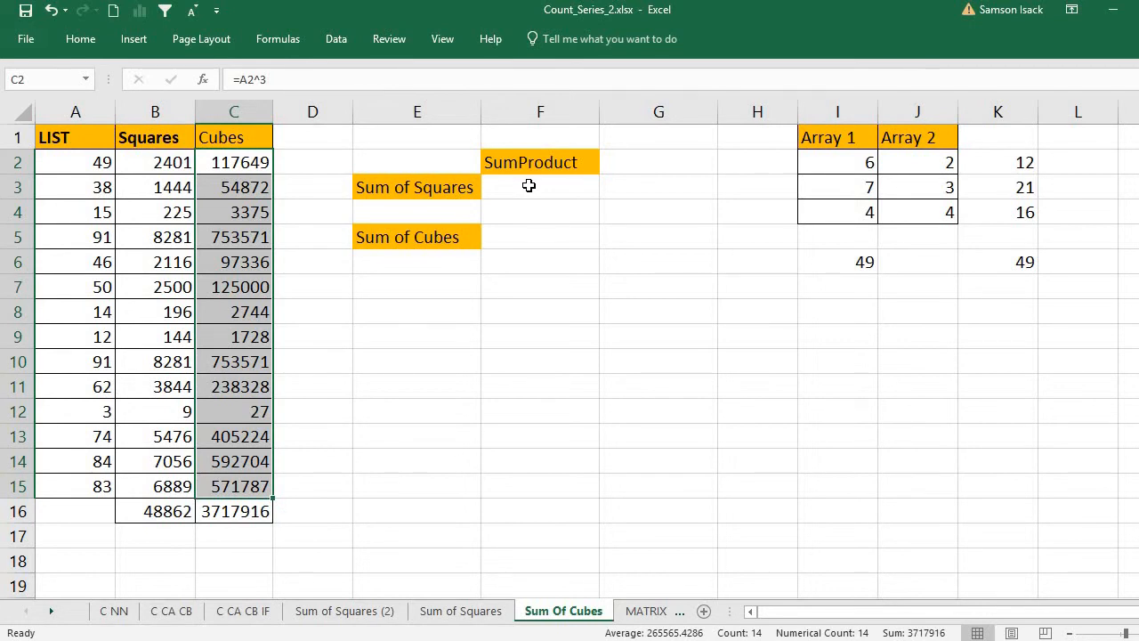
left_click(530, 184)
left_click(184, 504)
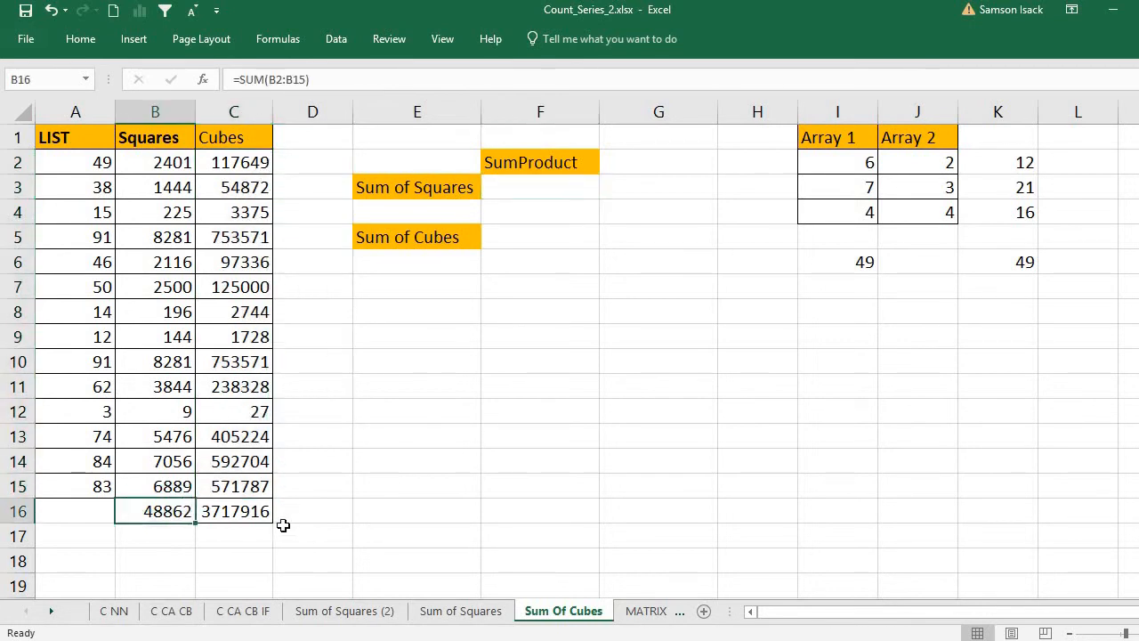
left_click(252, 507)
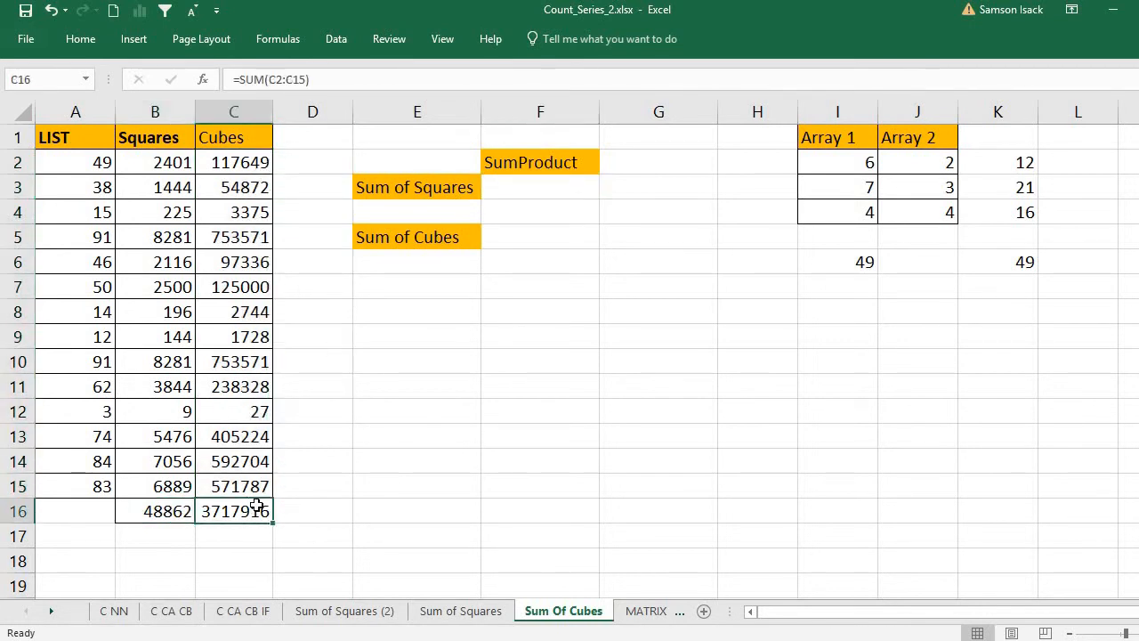
- Calculate the sum of squares in F3 directly from the list with the formula =SUMPRODUCT(A2:A15,A2:A15)
left_click(525, 194)
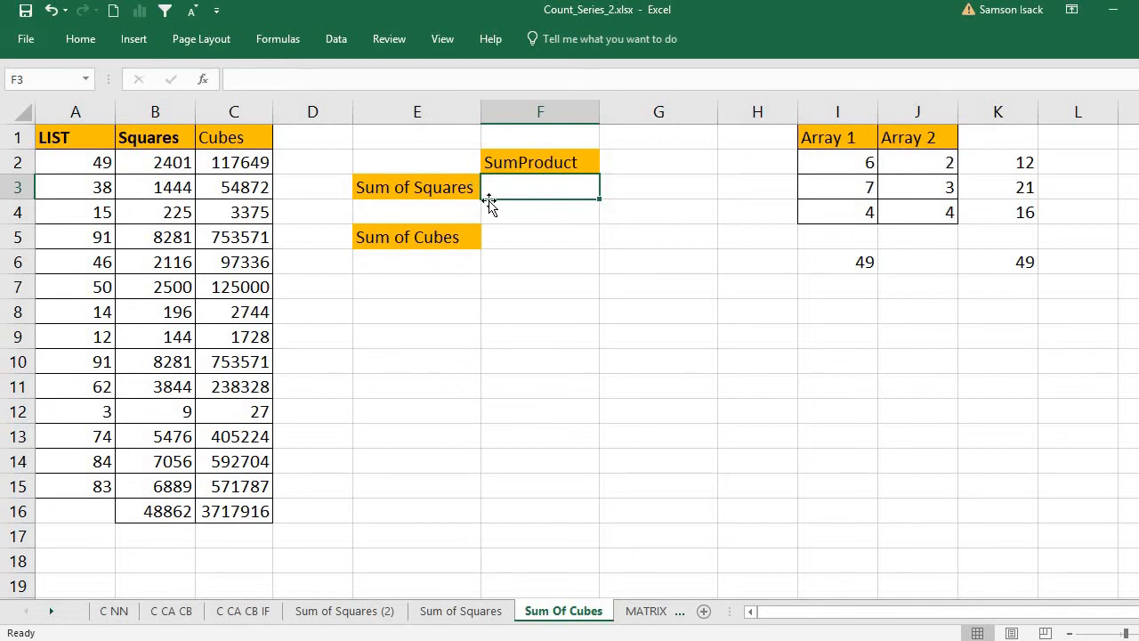
type("=")
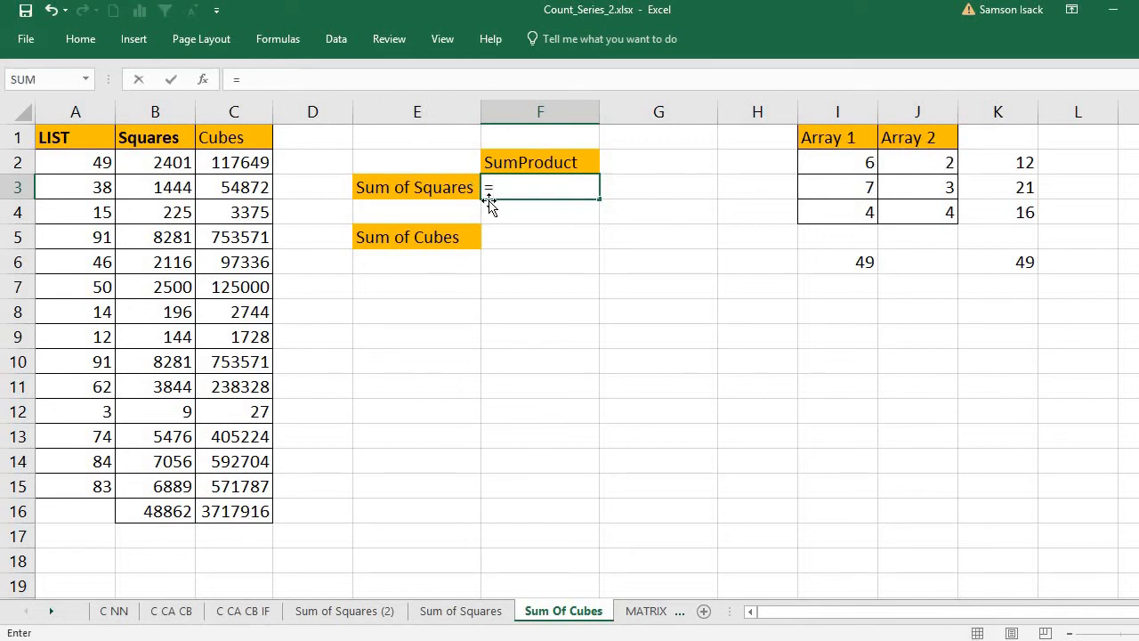
type("Sum")
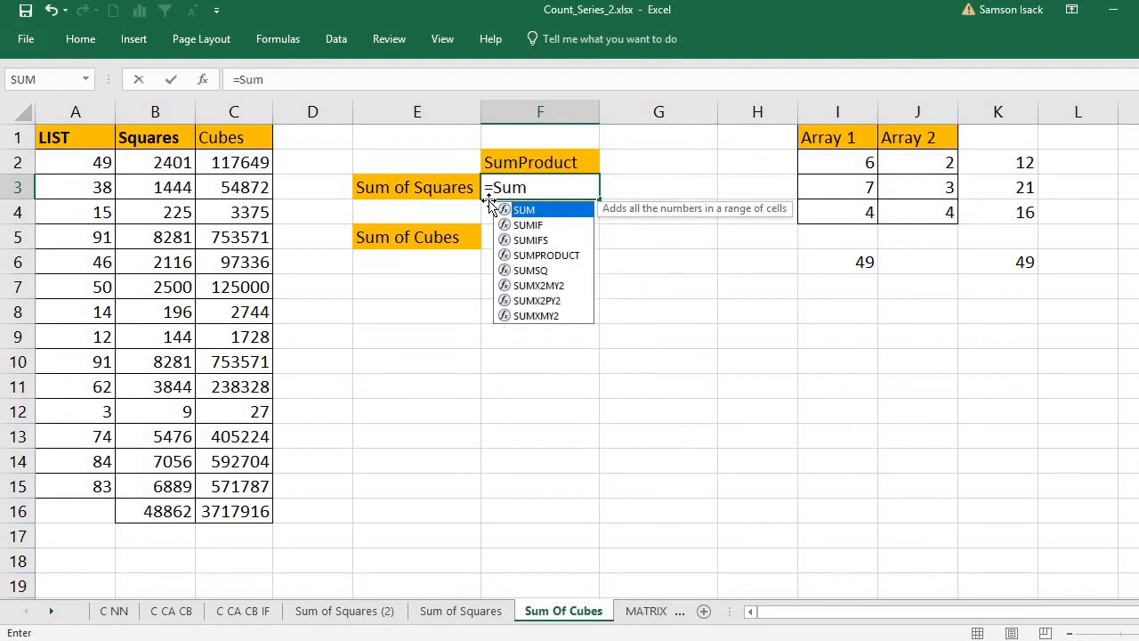
double_click(557, 257)
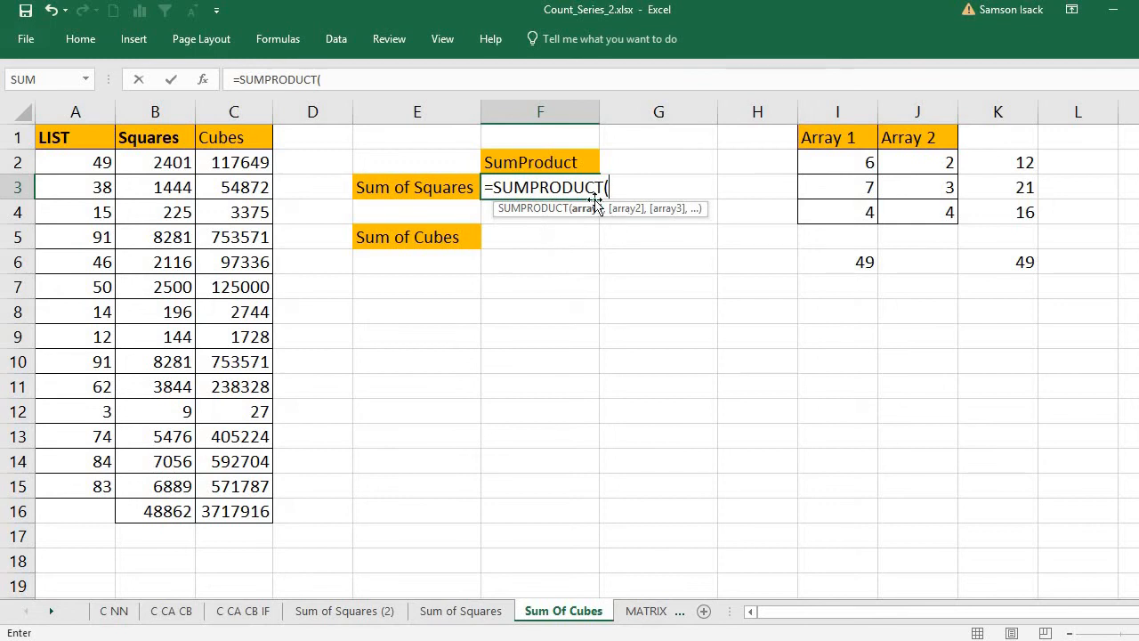
left_click(94, 158)
left_click_drag(95, 336, 98, 487)
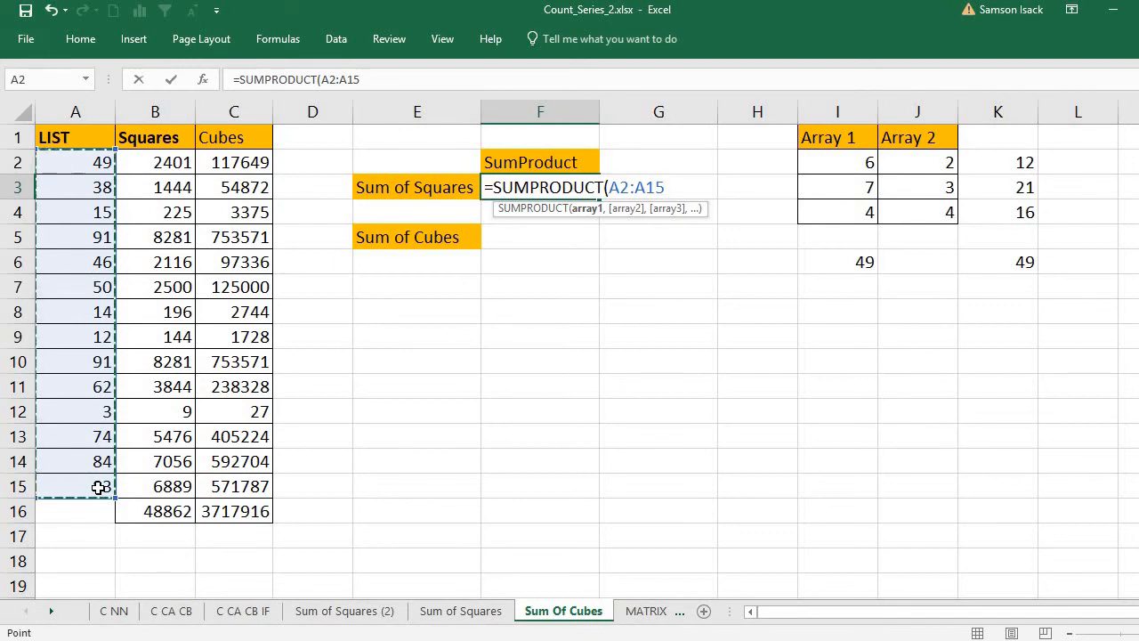
type(",")
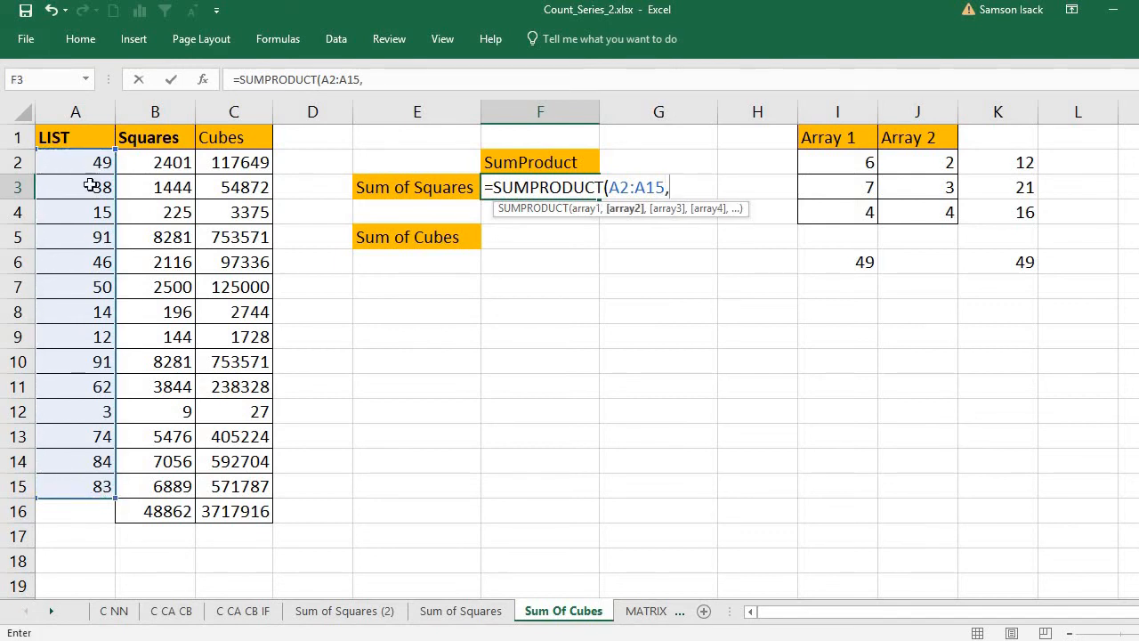
left_click_drag(89, 162, 77, 492)
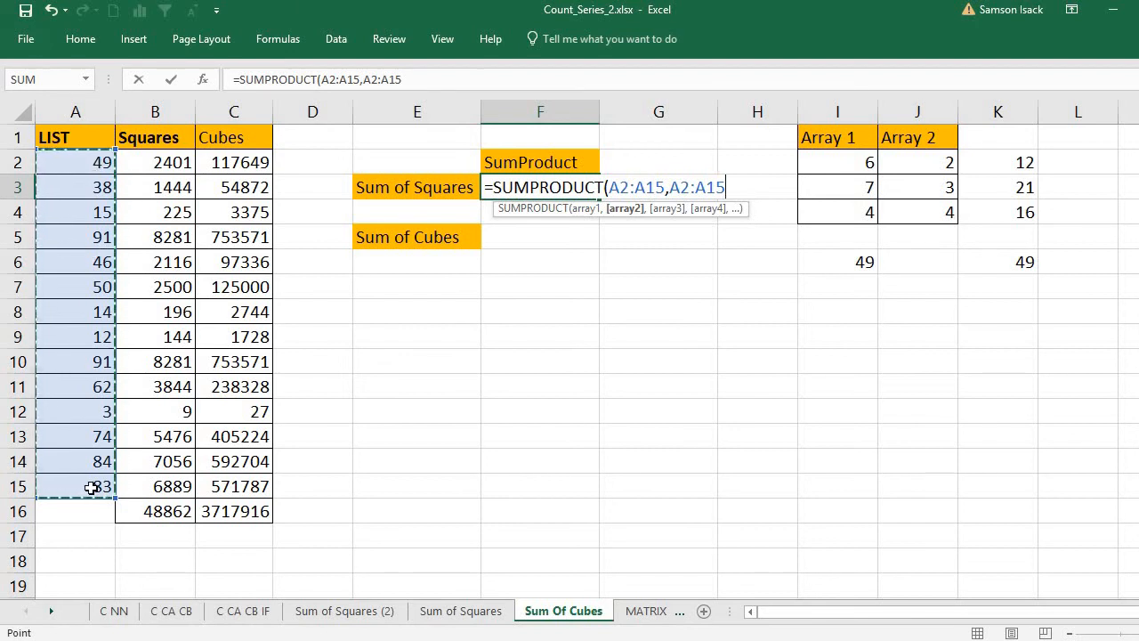
type(")")
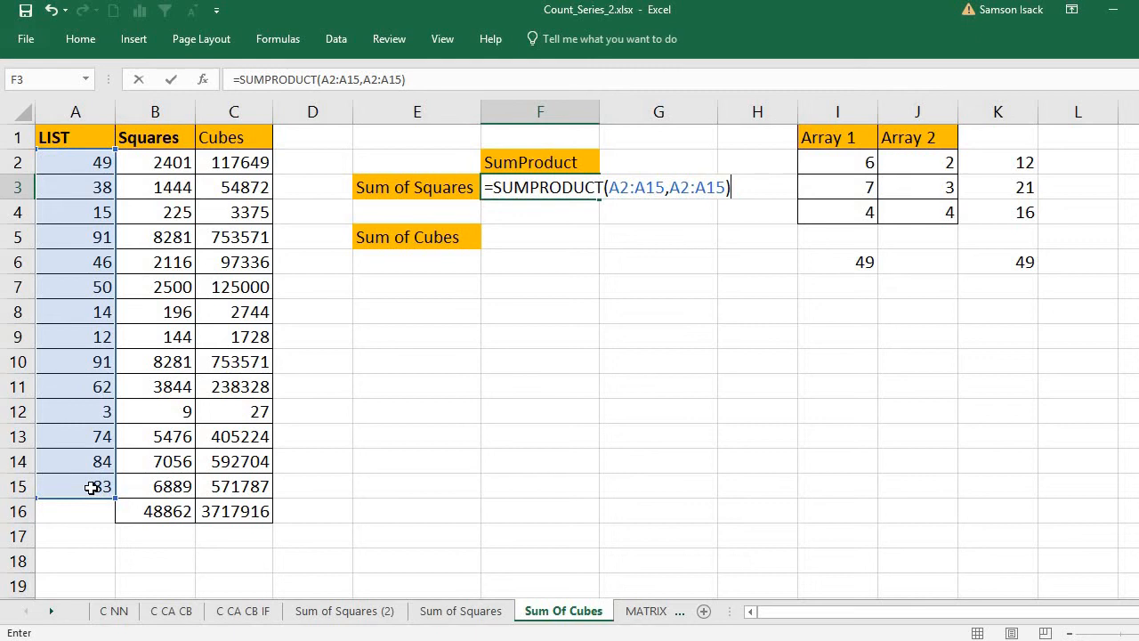
key("Return")
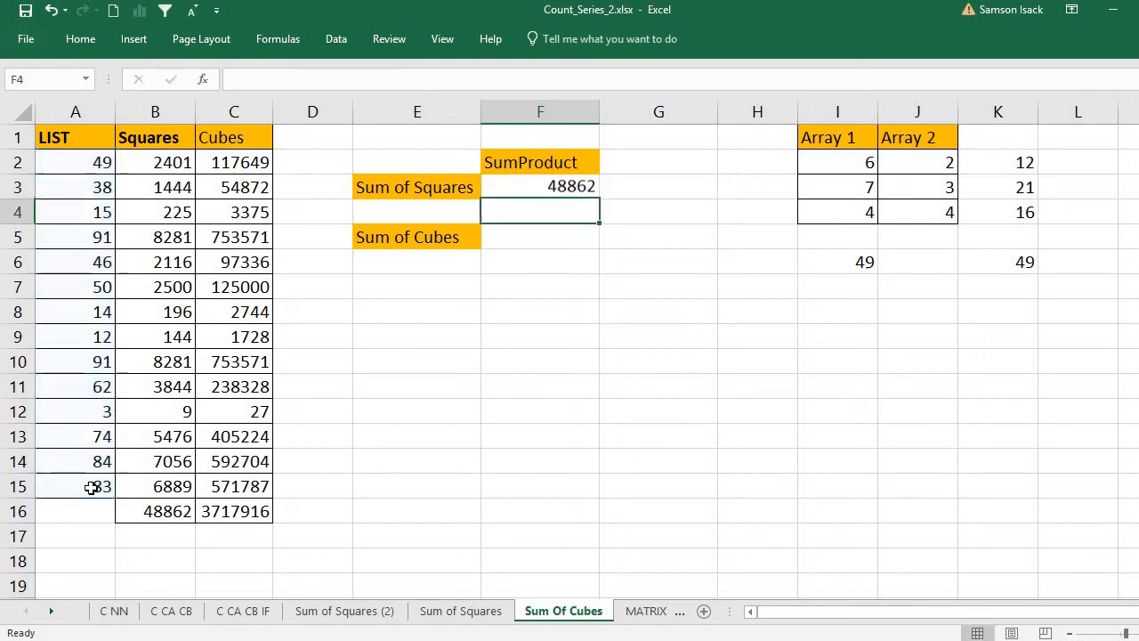
left_click(580, 186)
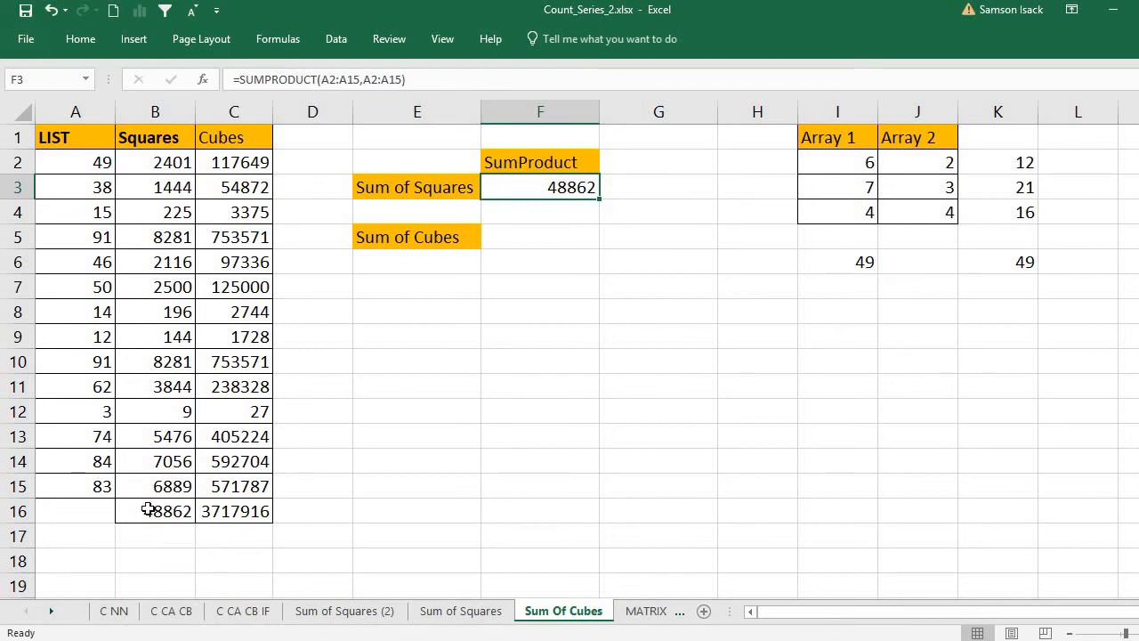
- Calculate the sum of cubes in F5 directly from the list with the formula =SUMPRODUCT(A2:A15,A2:A15,A2:A15)
left_click(238, 518)
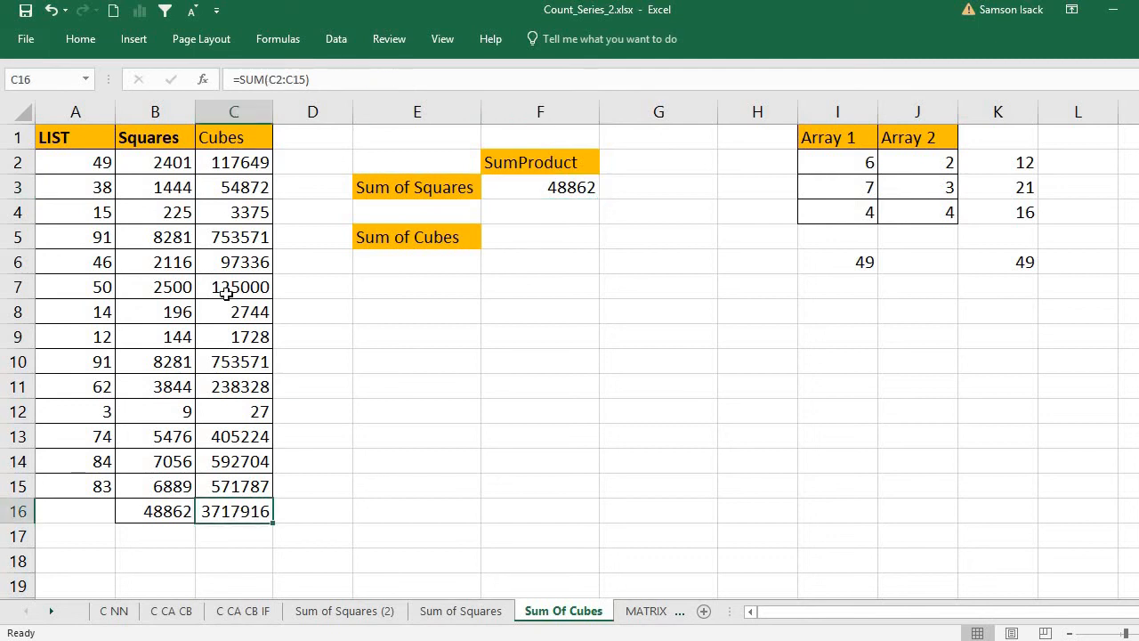
left_click_drag(232, 162, 229, 489)
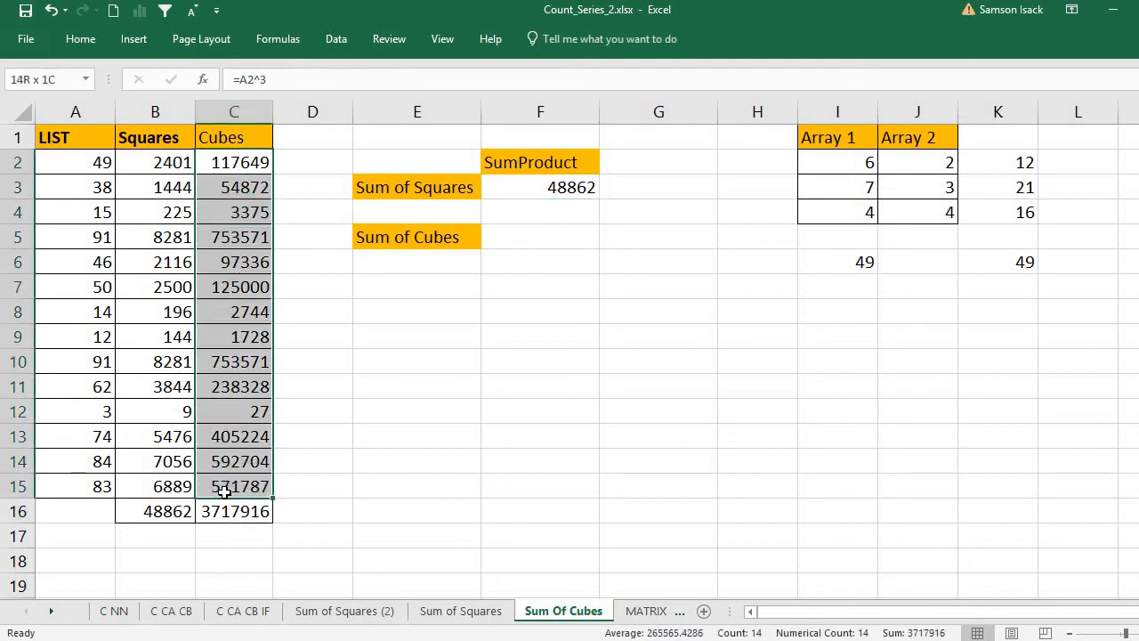
left_click(516, 248)
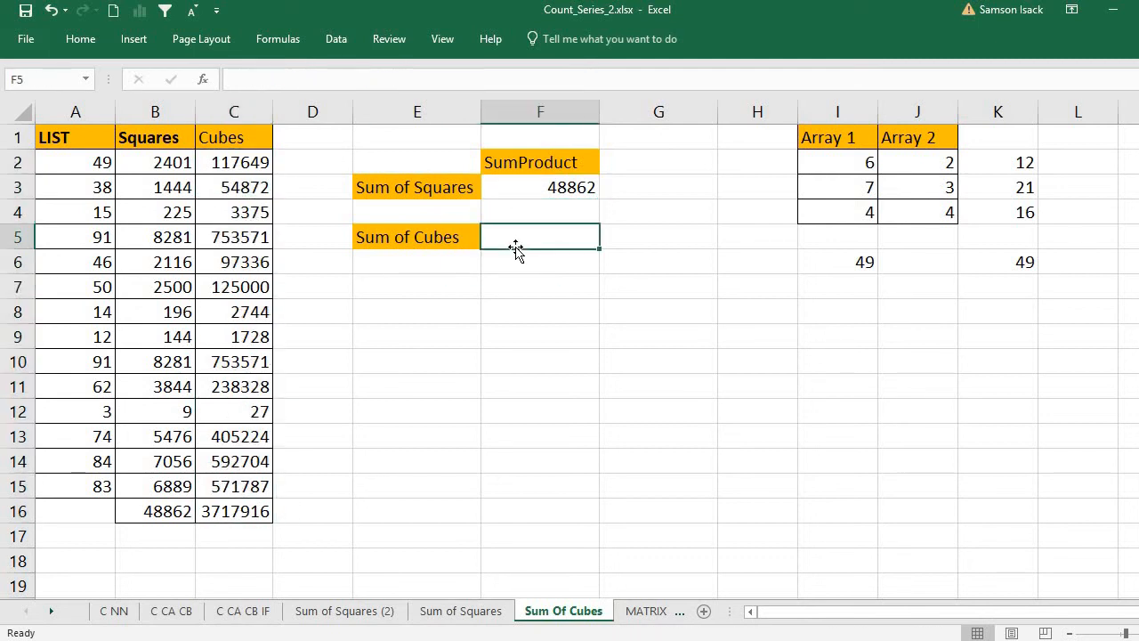
type("=")
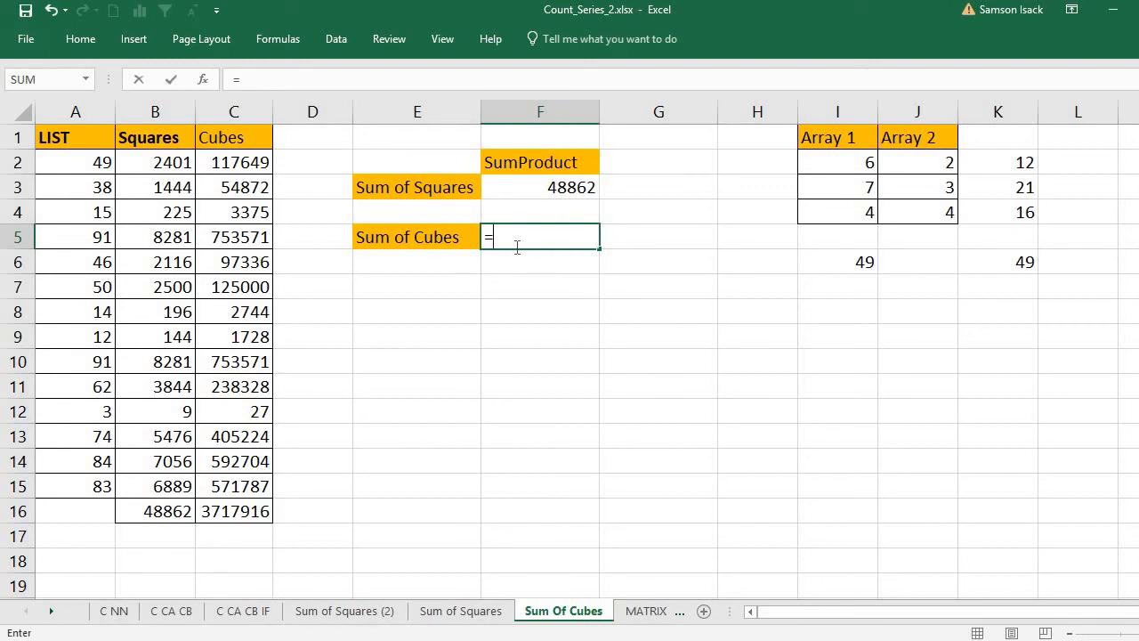
type("sumpr")
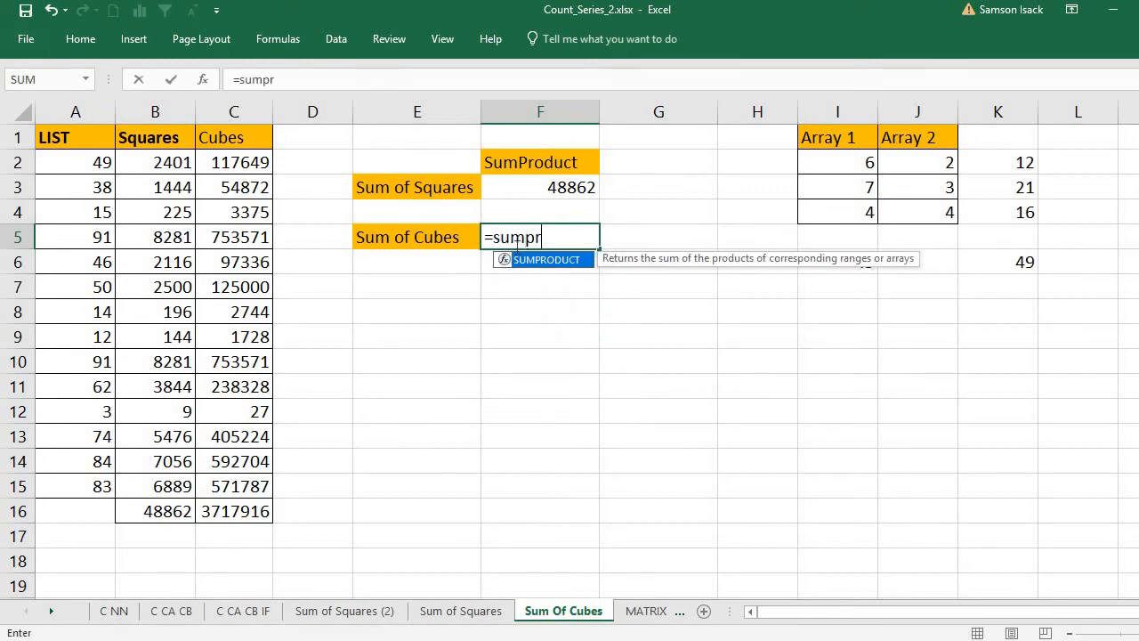
double_click(539, 260)
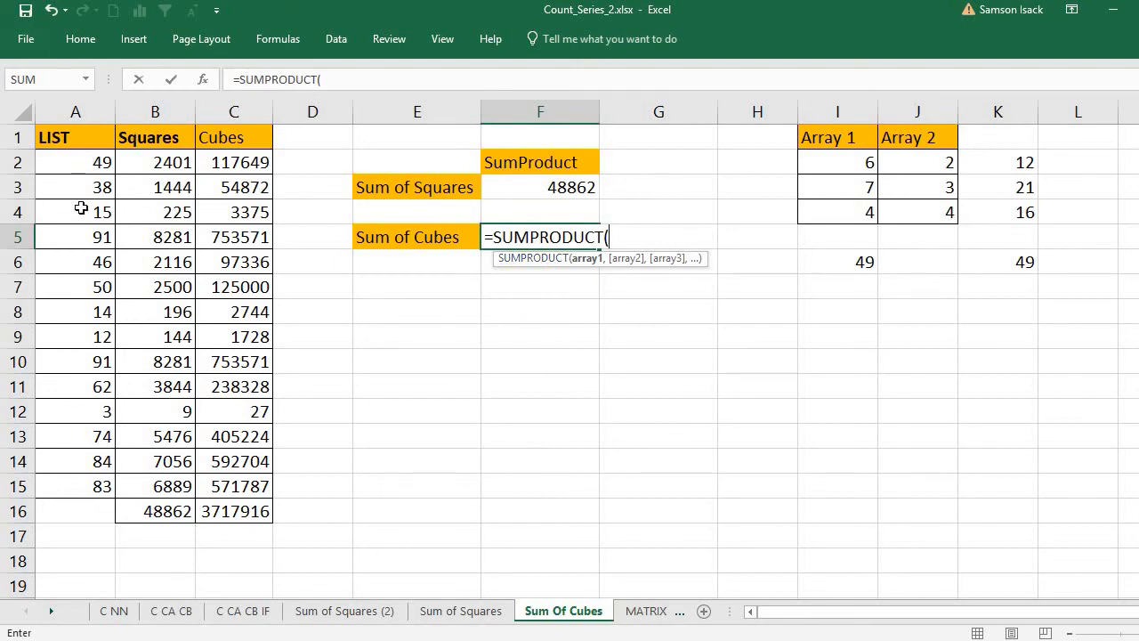
left_click_drag(89, 163, 95, 487)
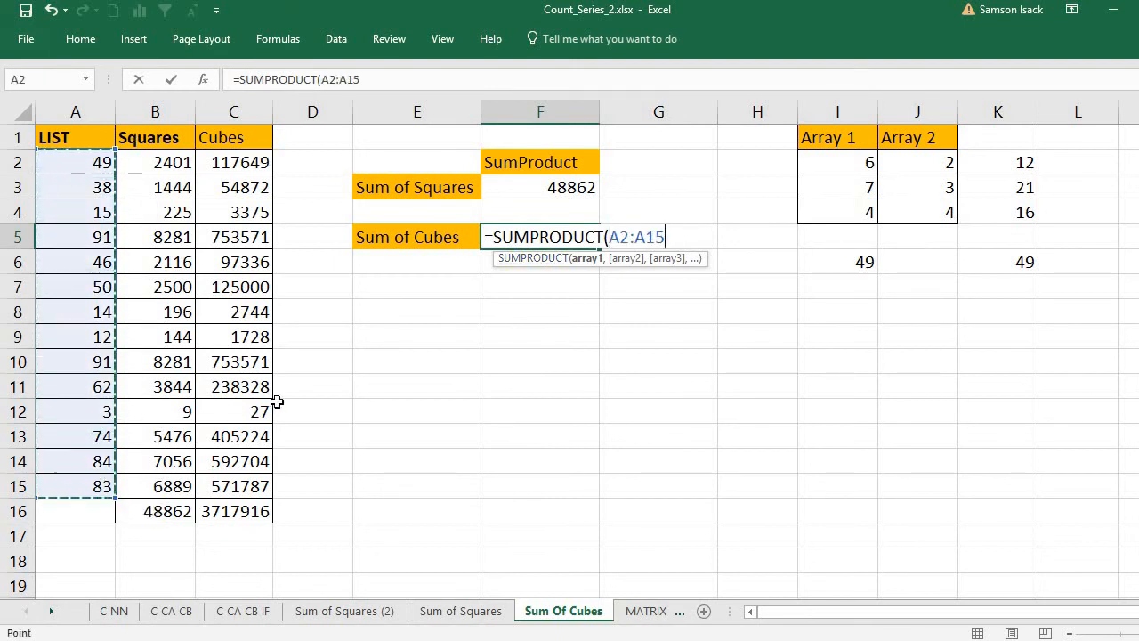
type(",")
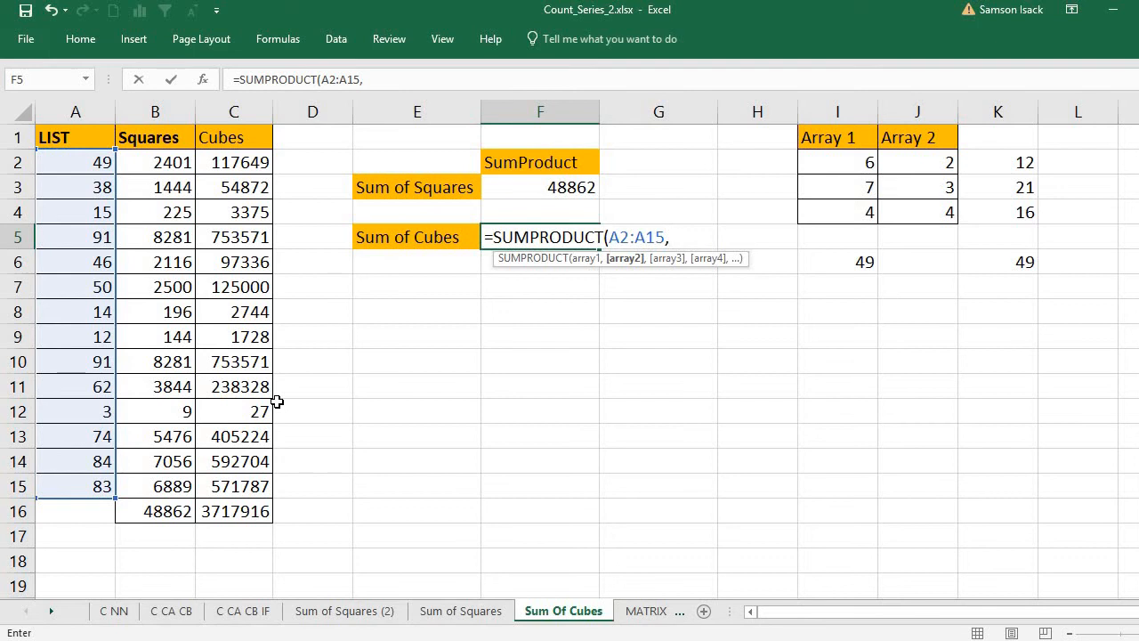
left_click_drag(76, 160, 80, 487)
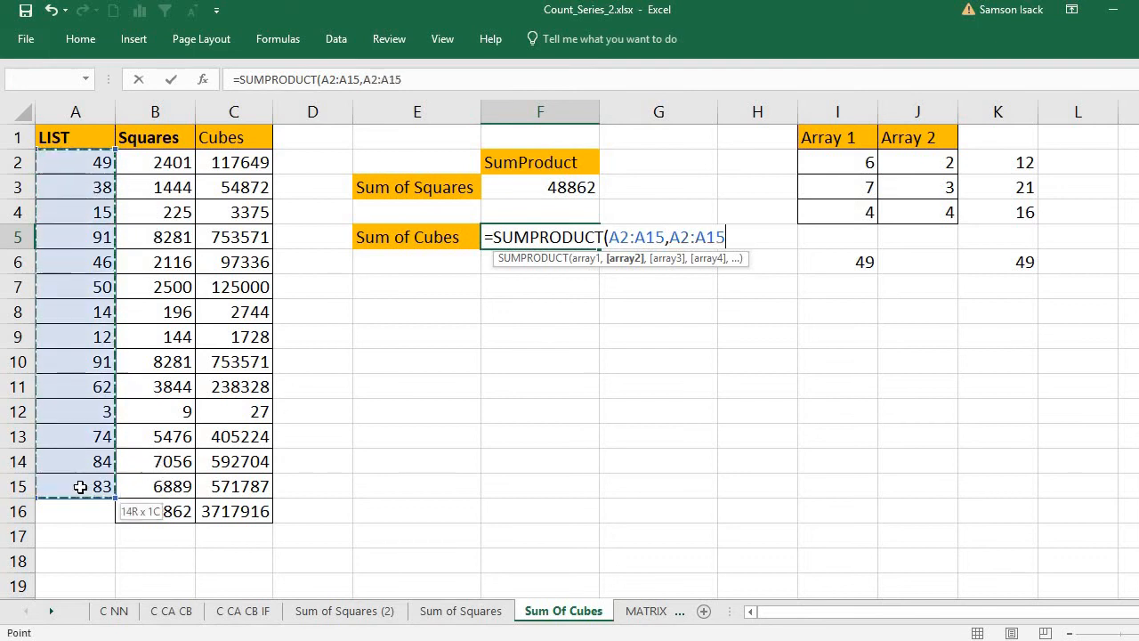
type(",")
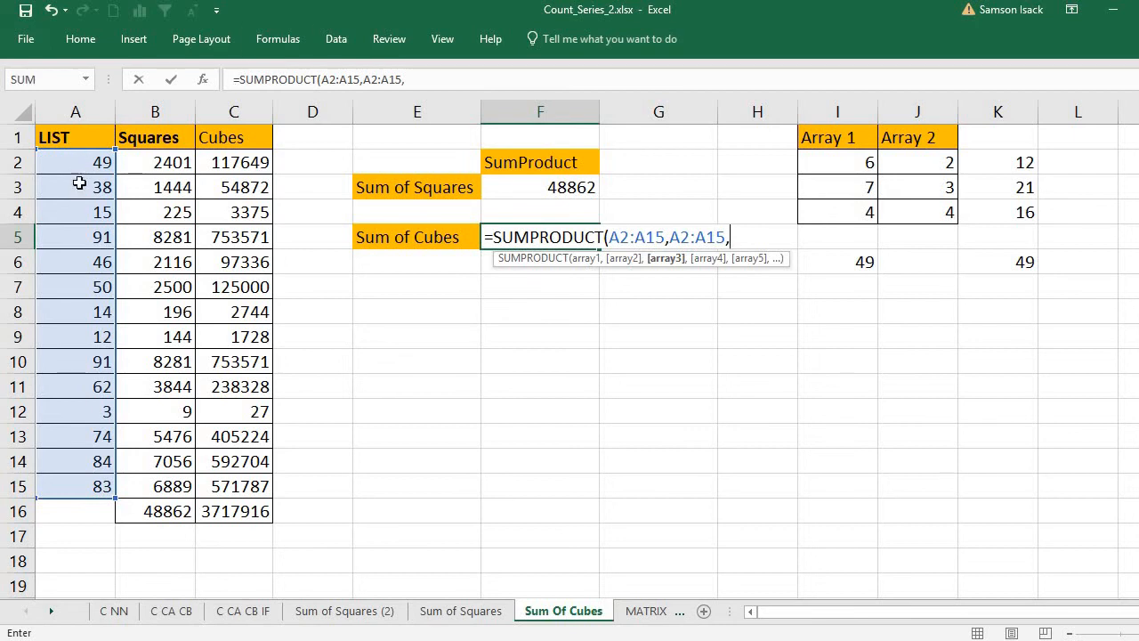
left_click_drag(77, 162, 67, 480)
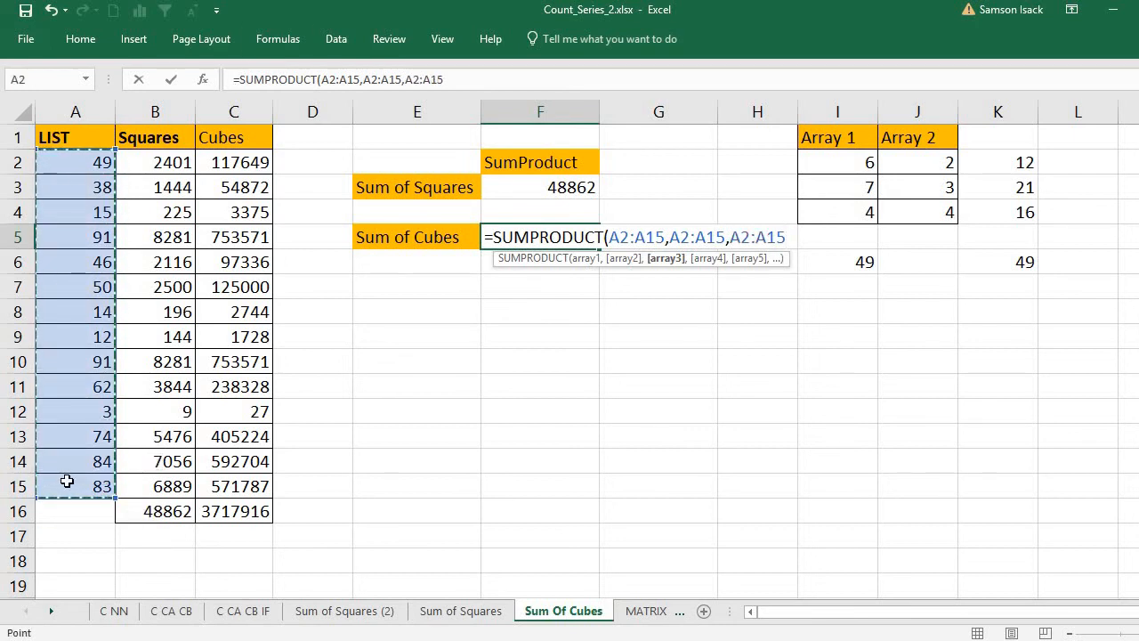
type(")")
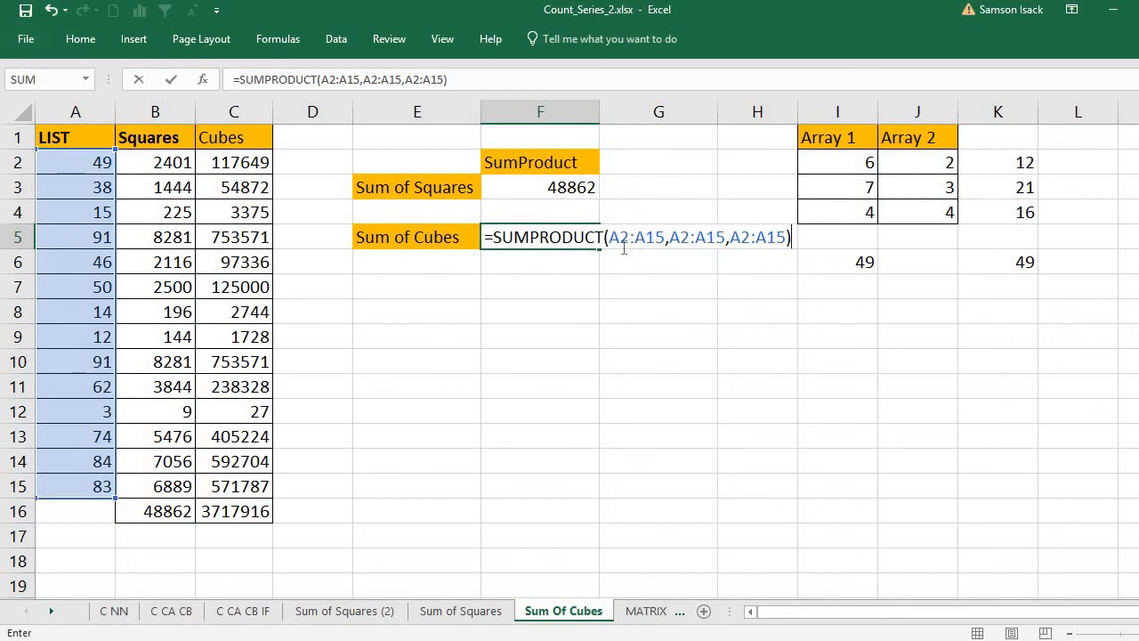
key("Return")
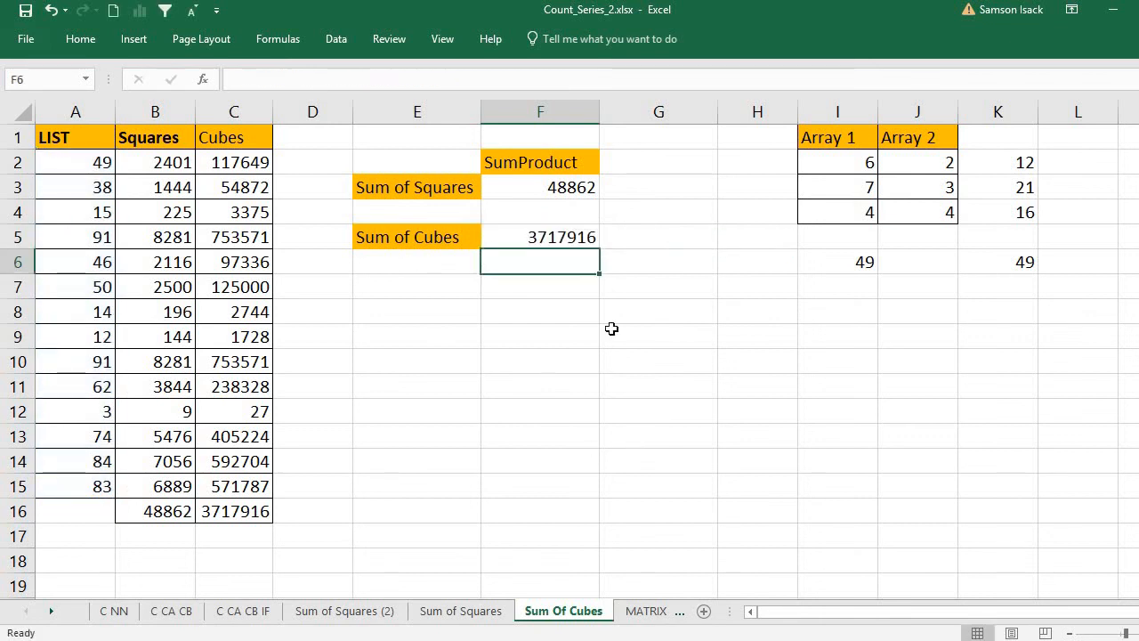
- Compare the sum of cubes in F5 with the helper-column total in C16, and review the SUMPRODUCT formulas in F3 and F5
left_click(569, 231)
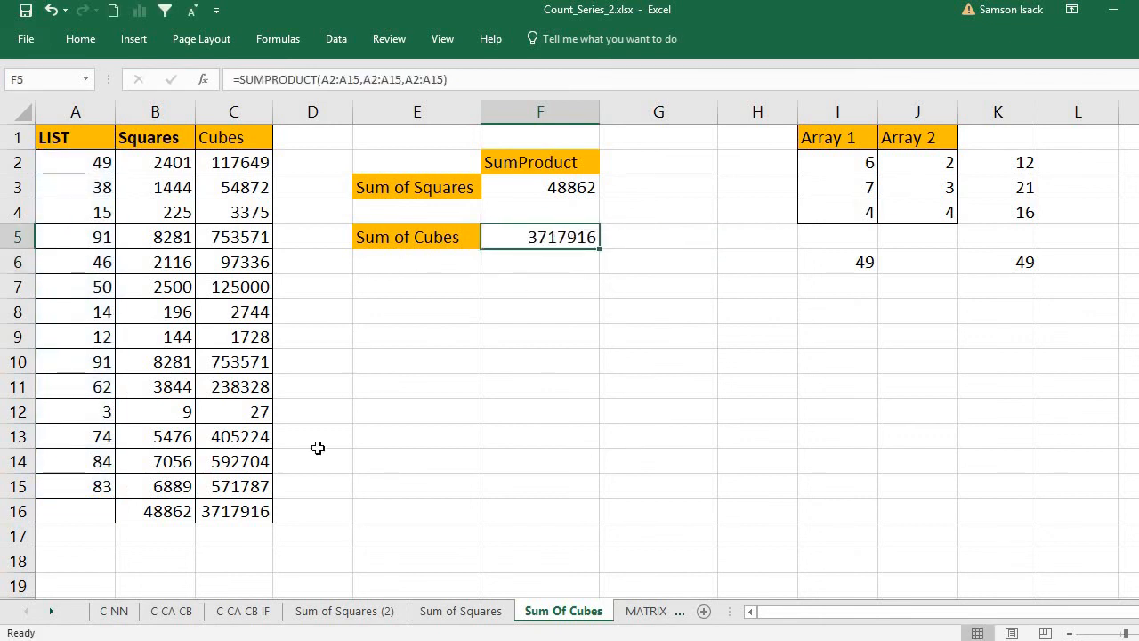
left_click(242, 512)
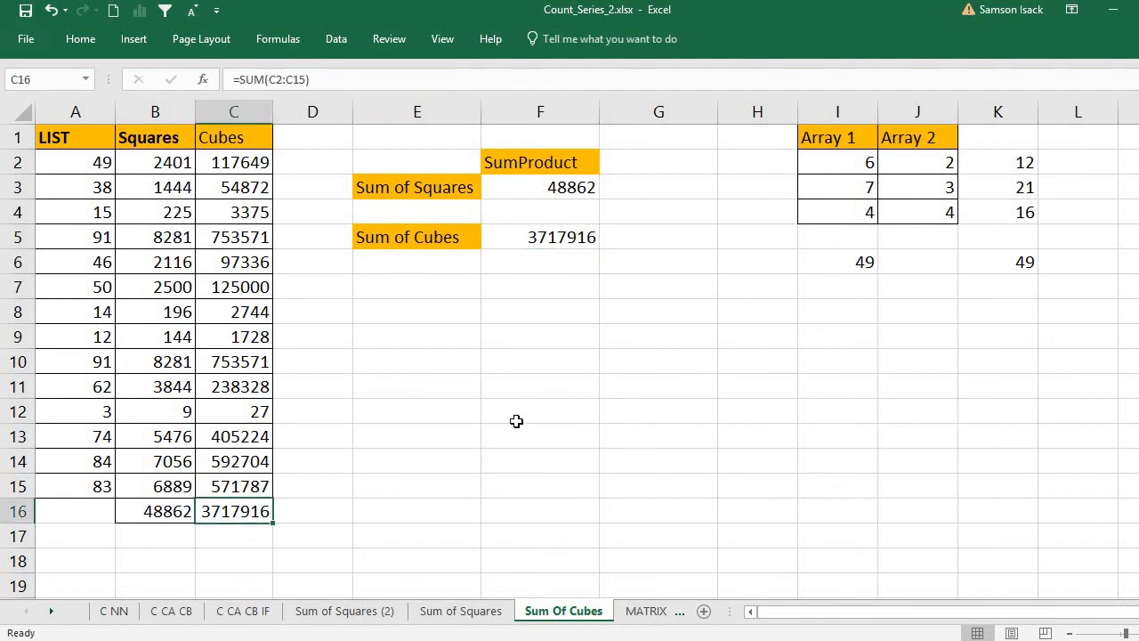
left_click(570, 232)
left_click(559, 185)
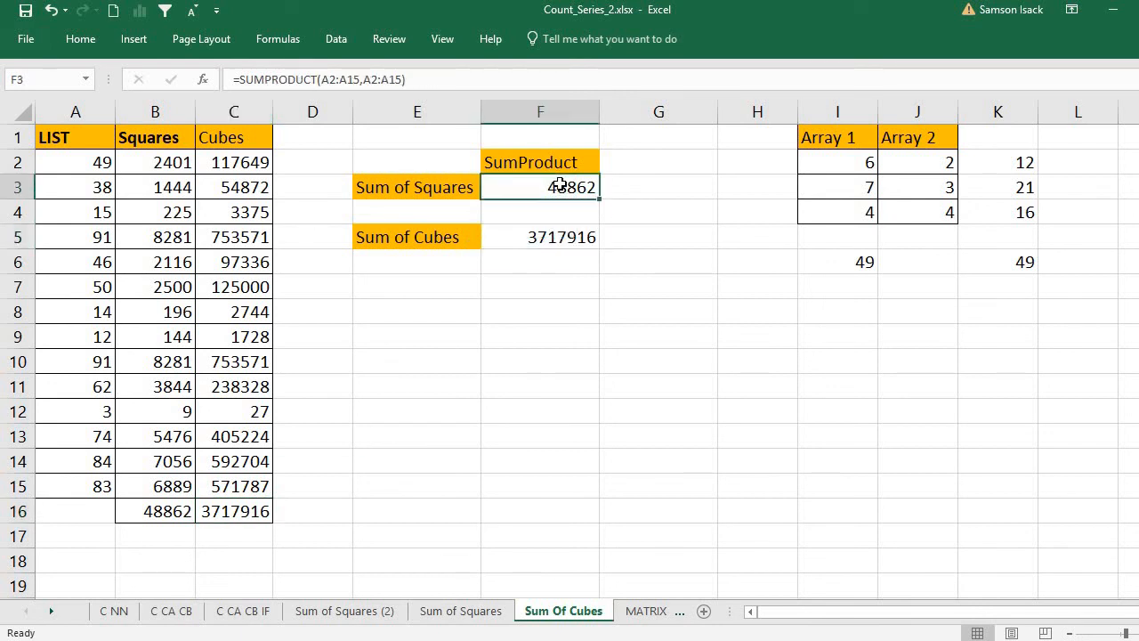
left_click(531, 235)
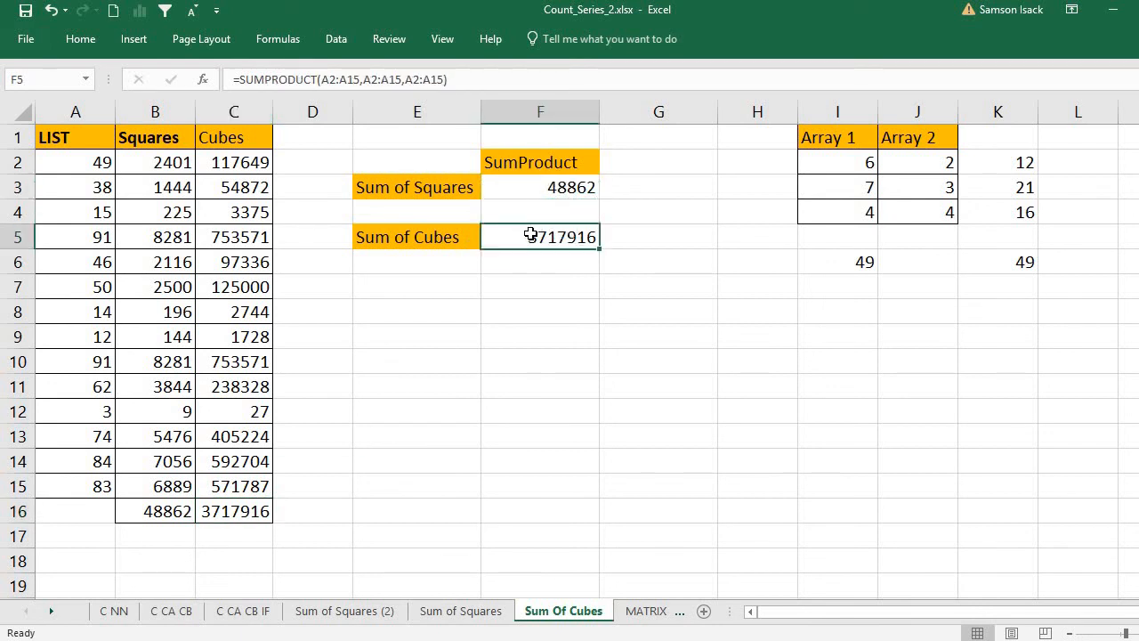
left_click(555, 189)
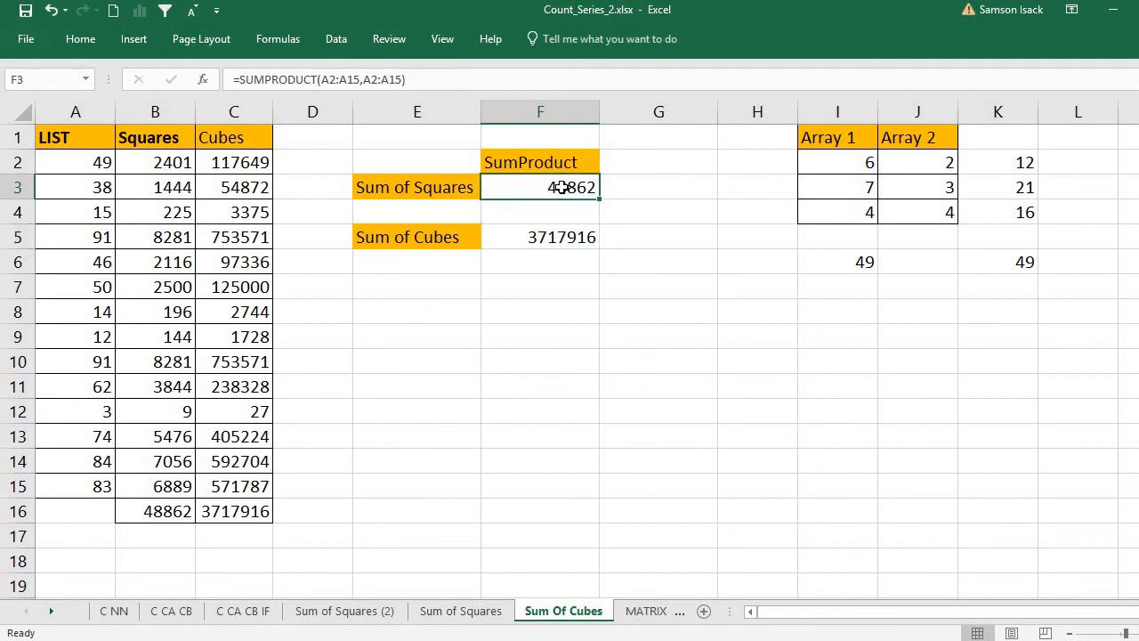
left_click(549, 238)
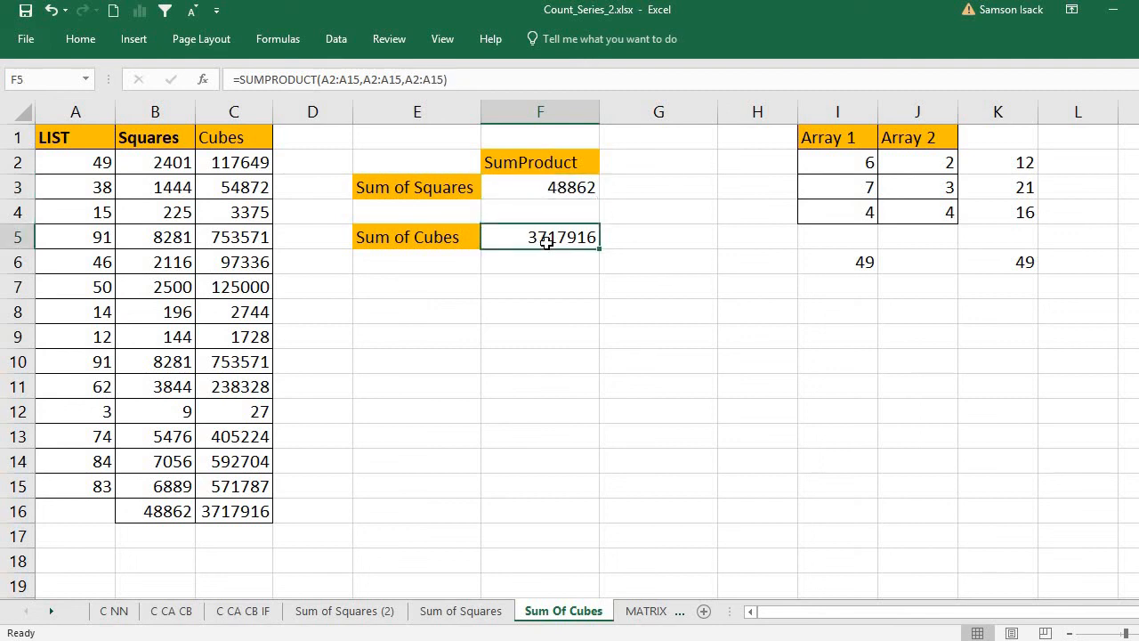